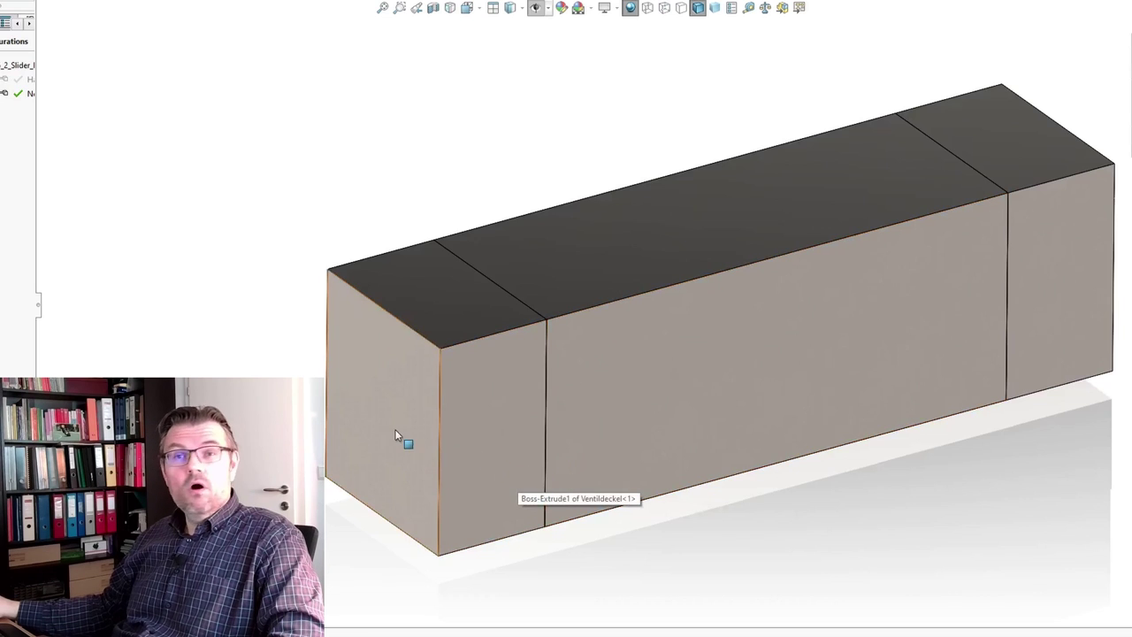
Cut the valve assembly open with a section view along the ASM plane front.
middle_click_drag(407, 432, 1002, 373)
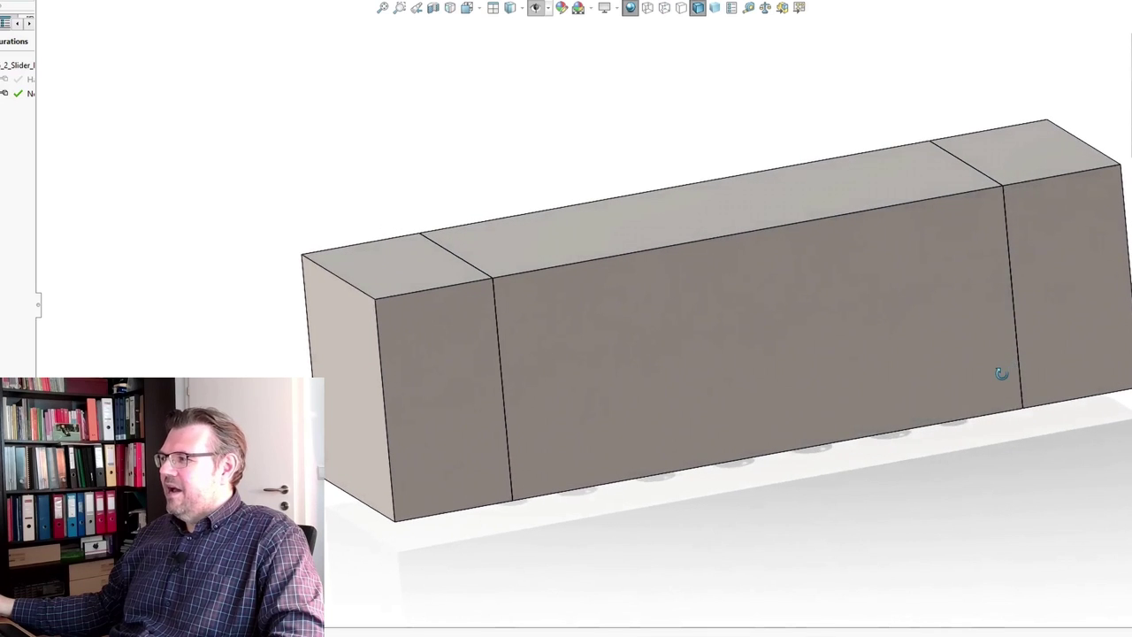
middle_click_drag(966, 563, 947, 564)
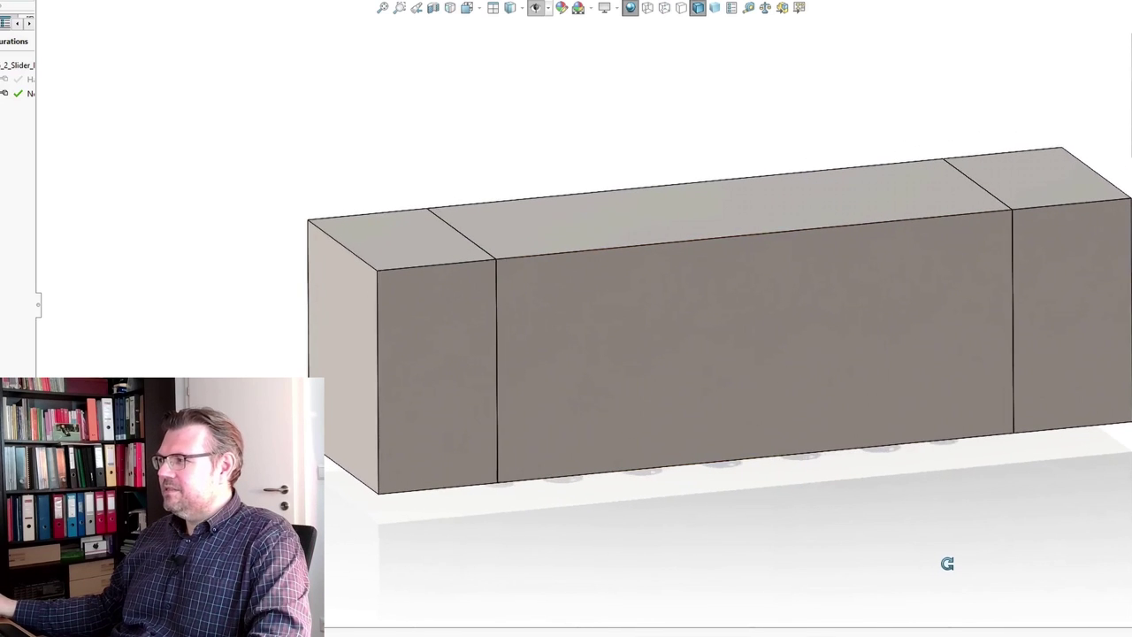
left_click(433, 9)
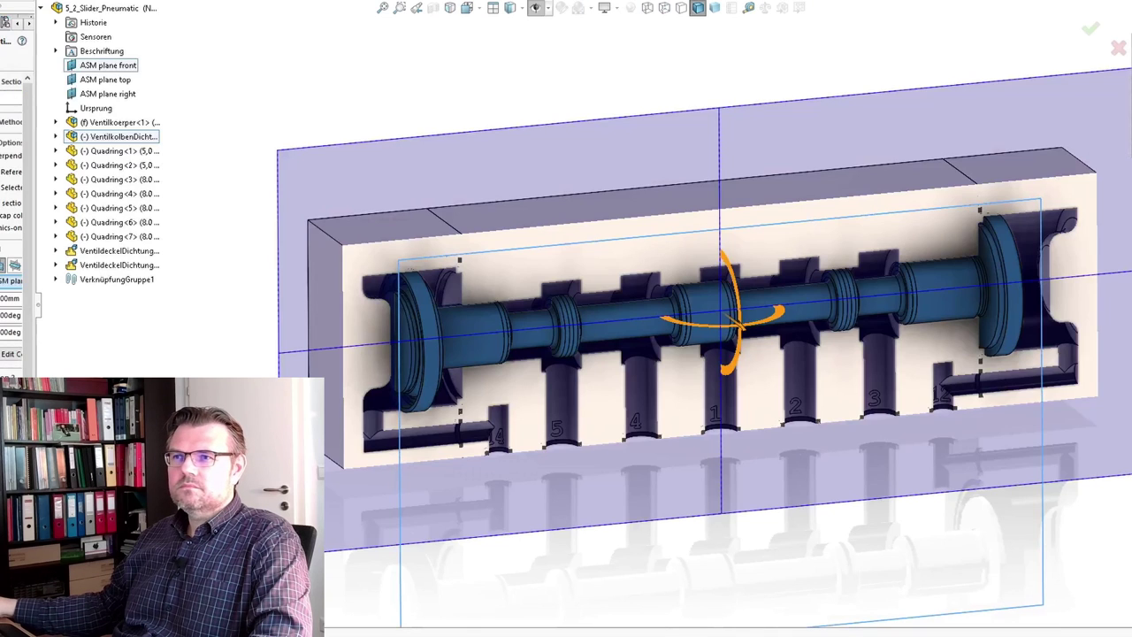
key("Return")
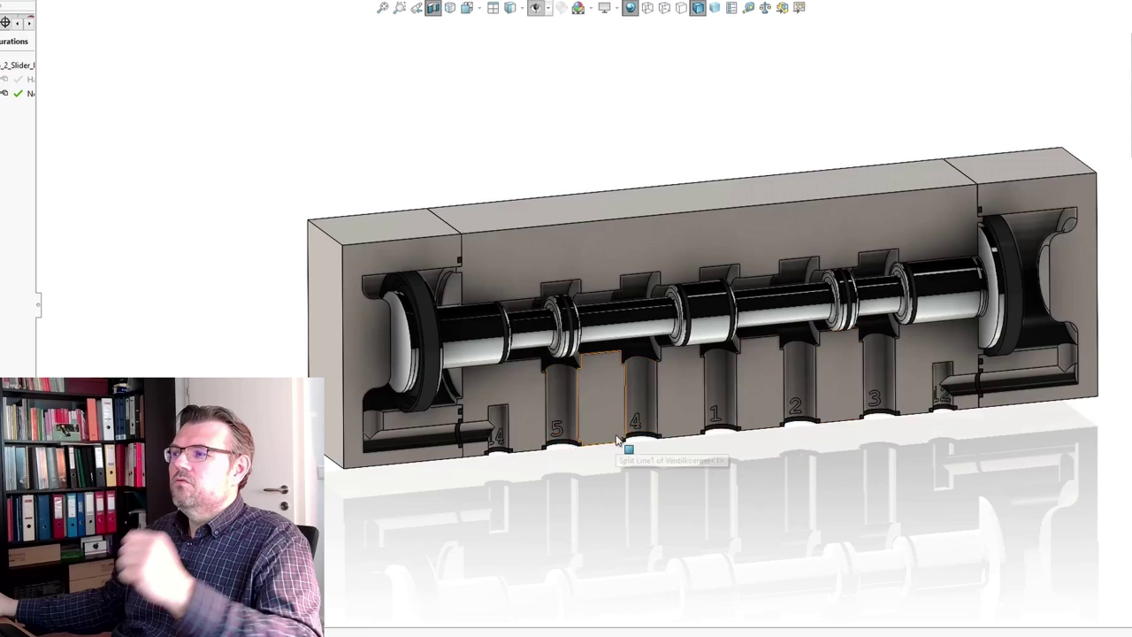
Test the valve spool's end stop on the port 14 side by pulling the spool further that way.
left_click(476, 346)
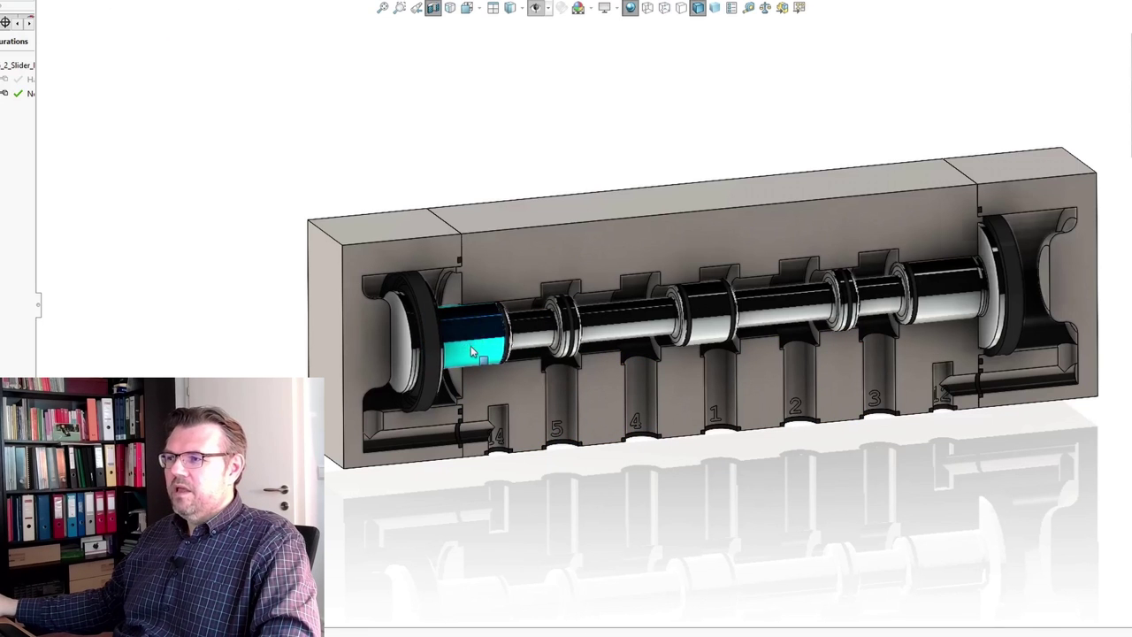
left_click_drag(472, 352, 407, 354)
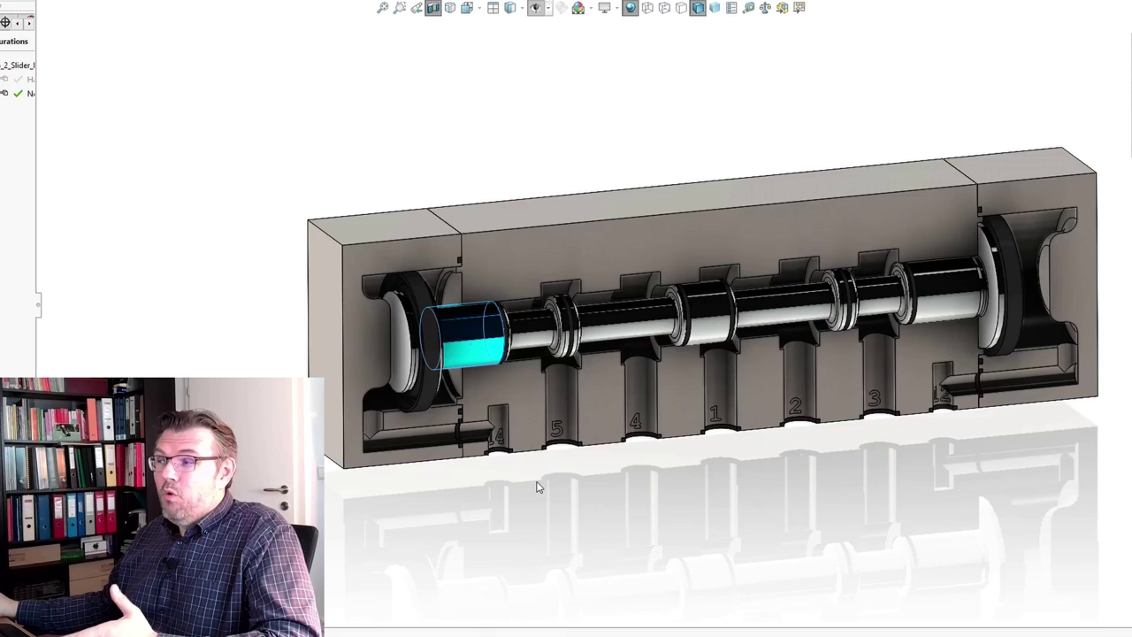
left_click_drag(484, 333, 220, 353)
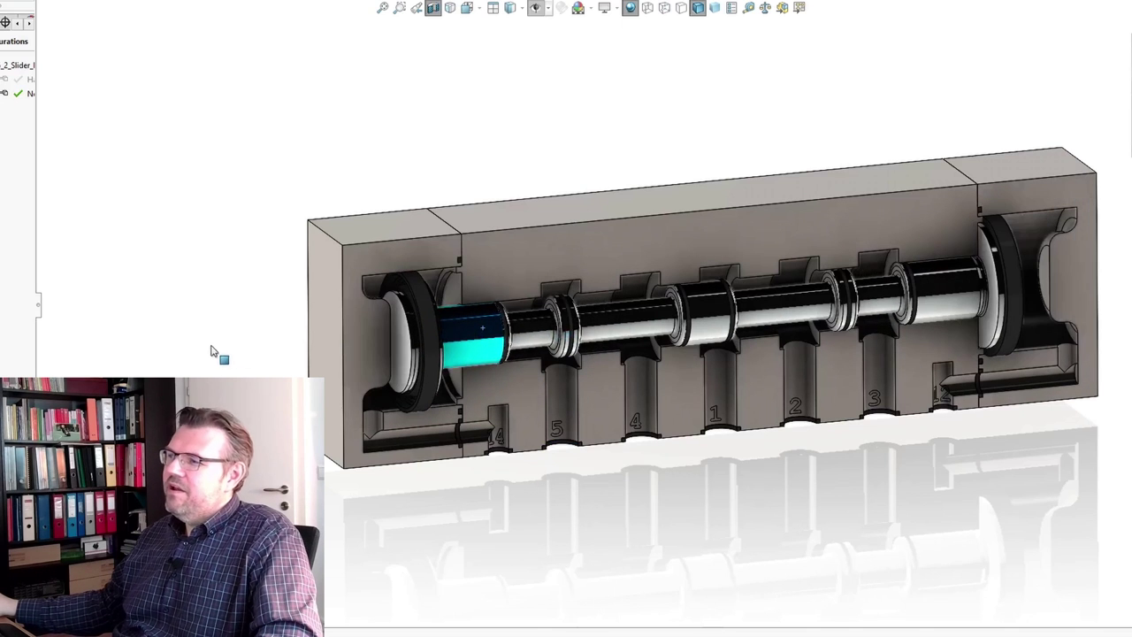
left_click(589, 542)
Examine port 1, the passage around the spool to port 2, and port 3 in this spool position.
left_click(716, 398)
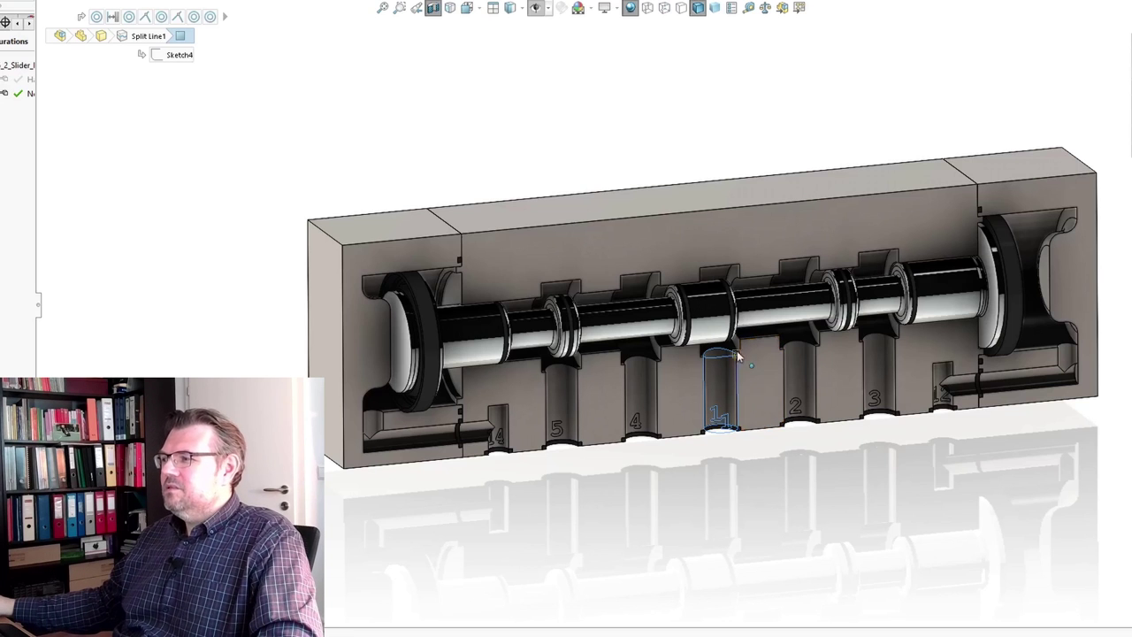
scroll(727, 345, "down", 5)
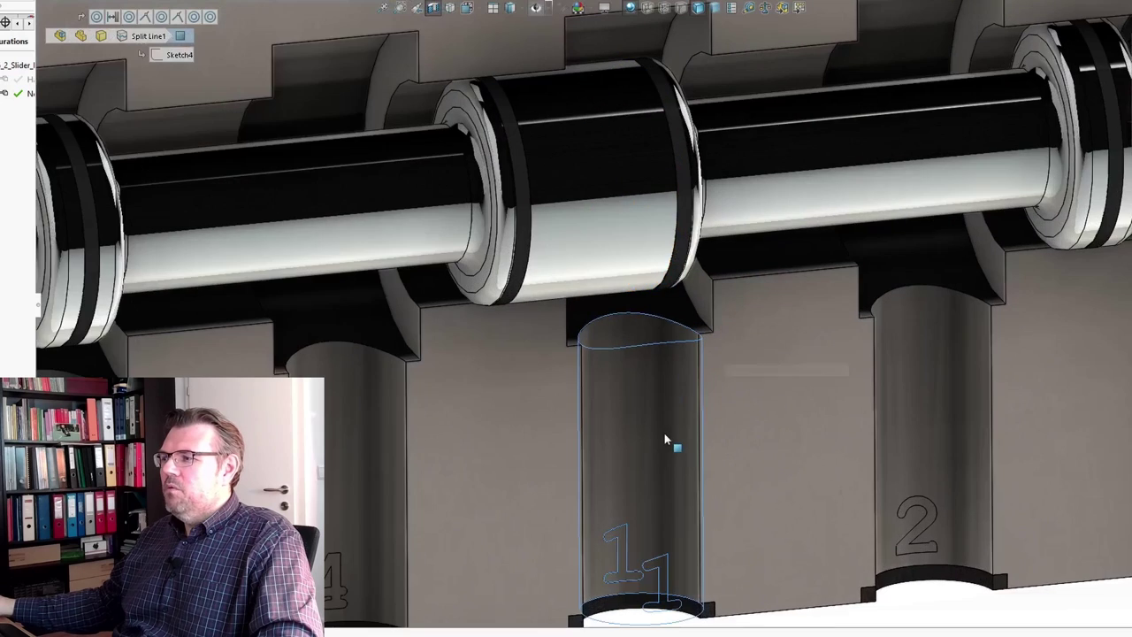
middle_click_drag(664, 431, 616, 431)
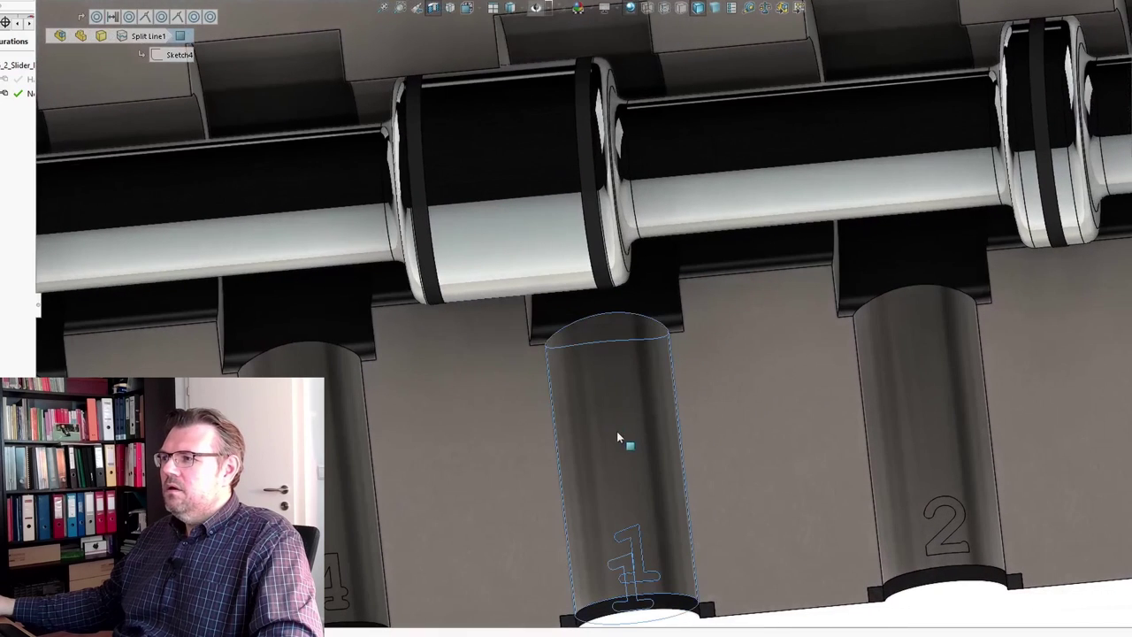
scroll(664, 389, "up", 2)
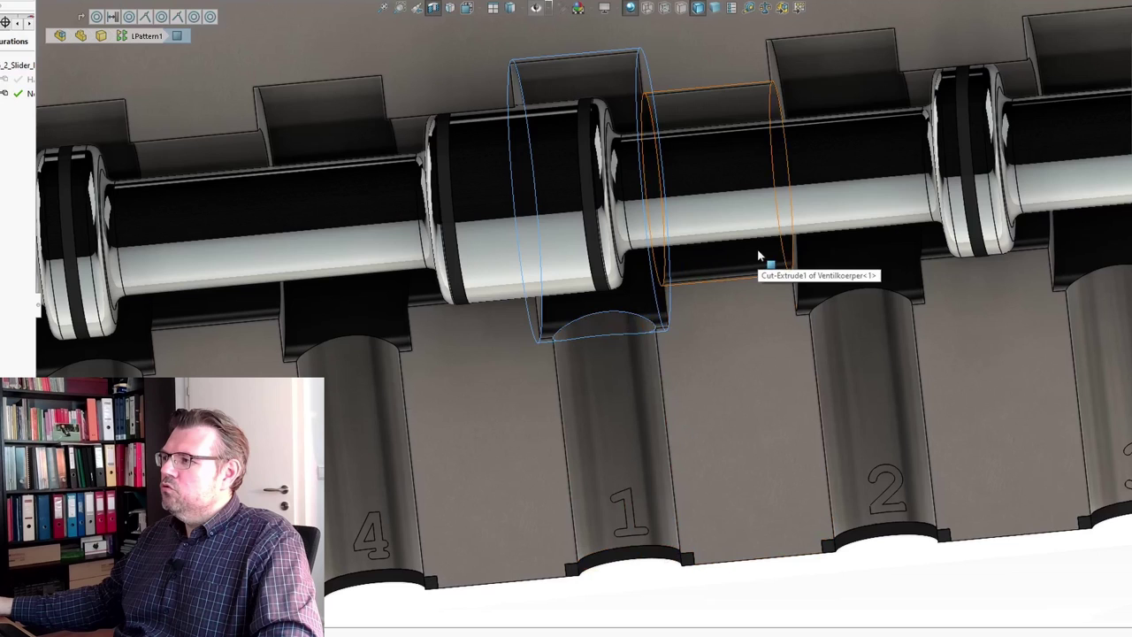
left_click(794, 268)
left_click(864, 259)
left_click(880, 384)
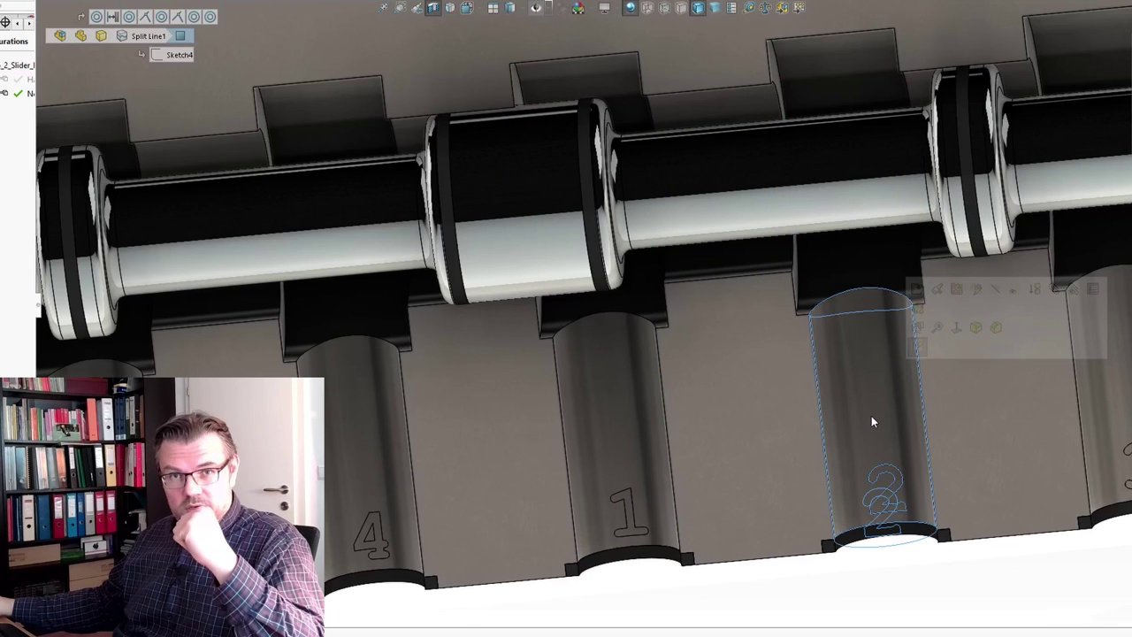
middle_click_drag(871, 422, 875, 424)
left_click(1047, 360)
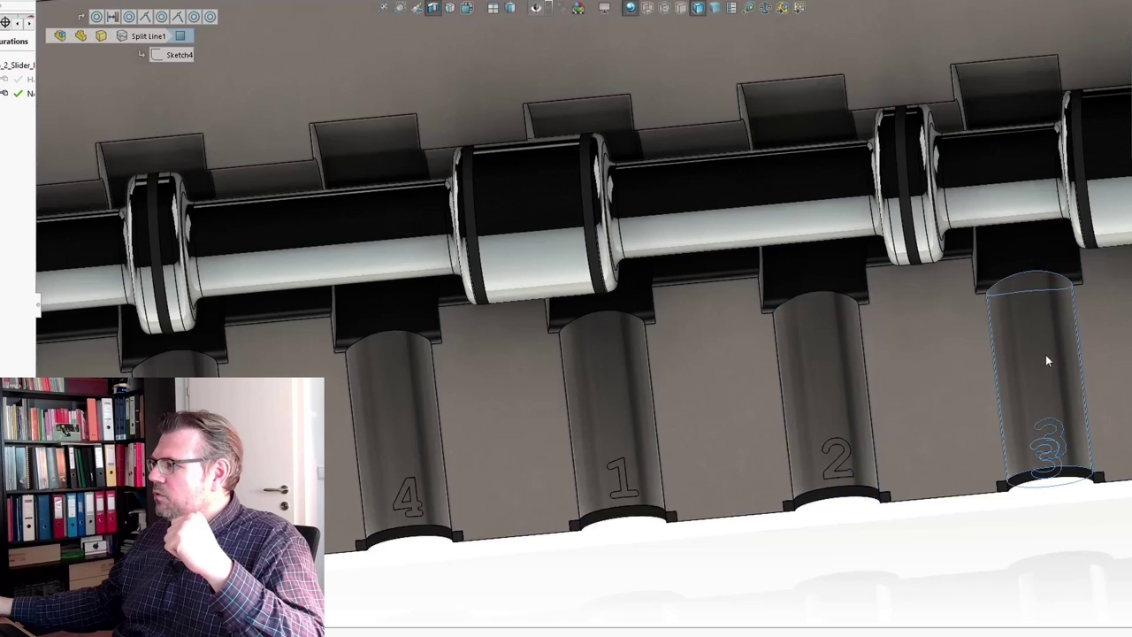
middle_click_drag(1027, 366, 1049, 359)
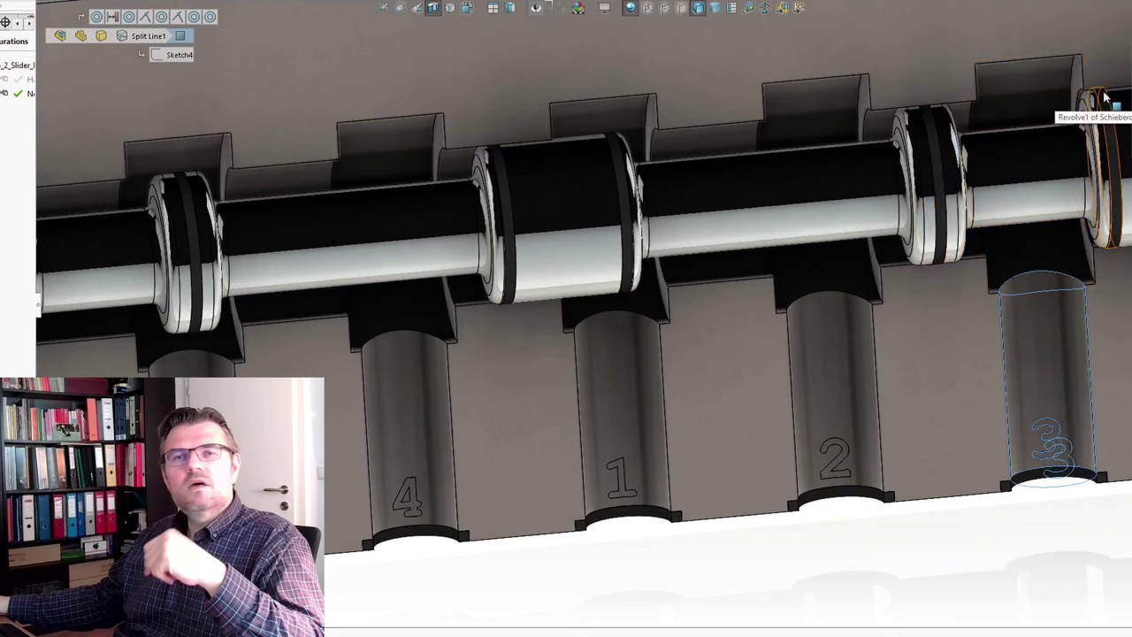
Examine port 4, the bore section beside it and port 5 in the same spool position.
left_click(410, 416)
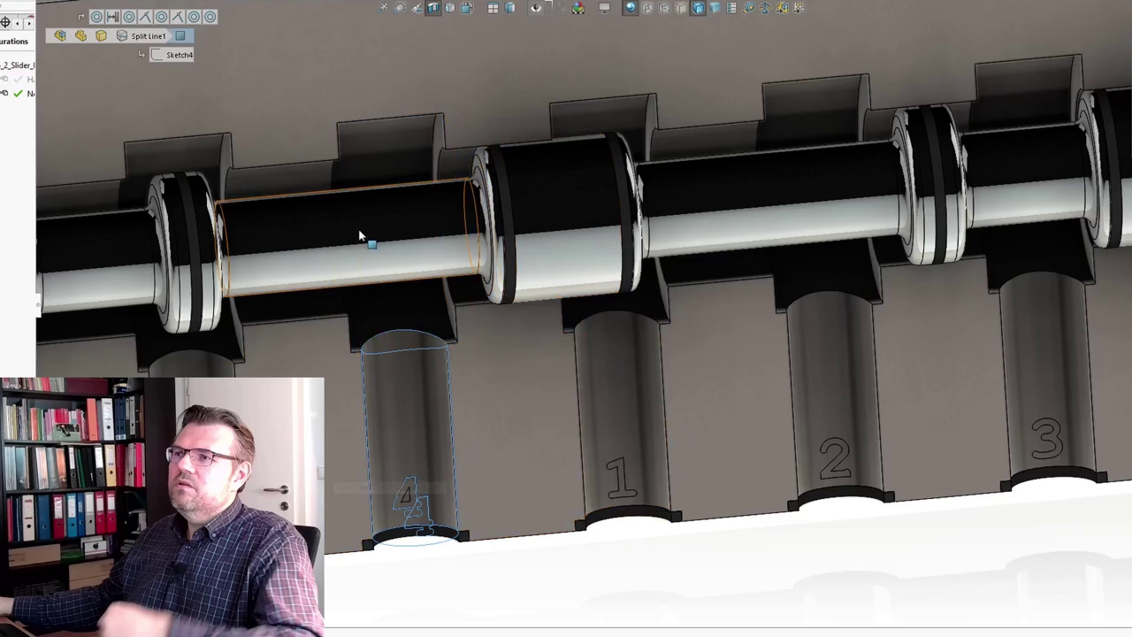
left_click(318, 304)
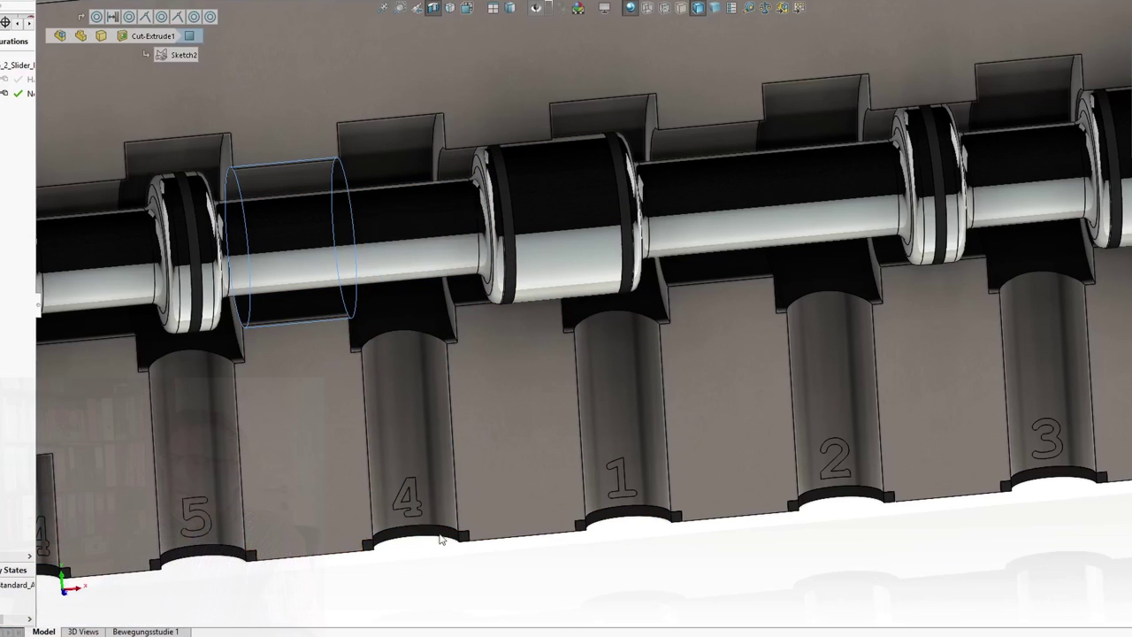
left_click(214, 412)
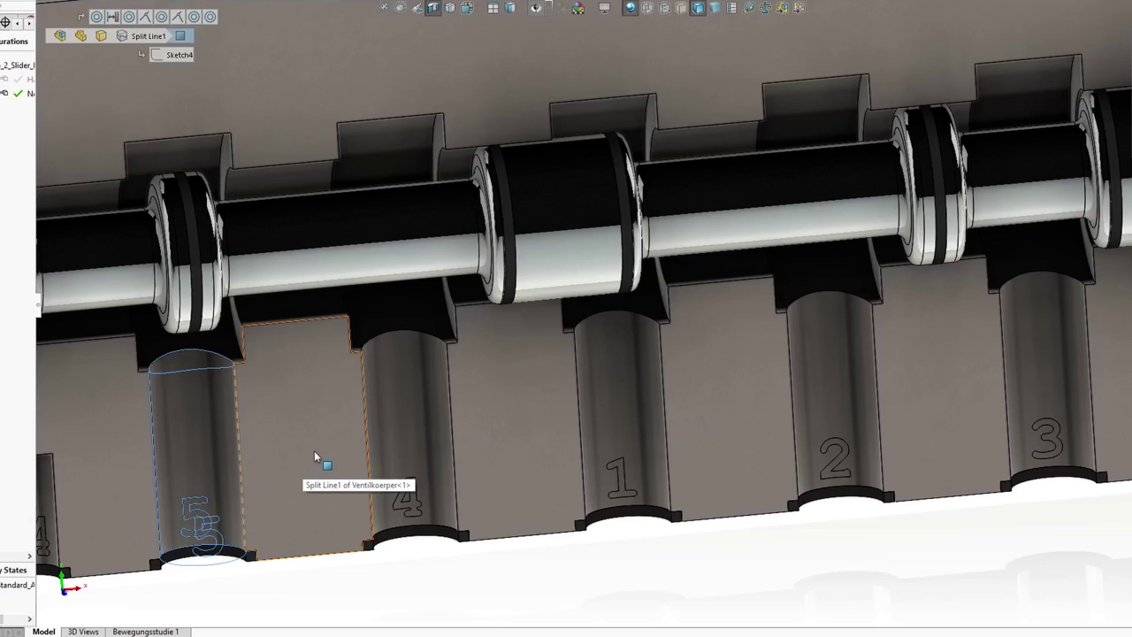
Slide the valve spool towards port 12 in two moves, checking port 5 in between.
left_click(577, 217)
left_click_drag(576, 217, 634, 222)
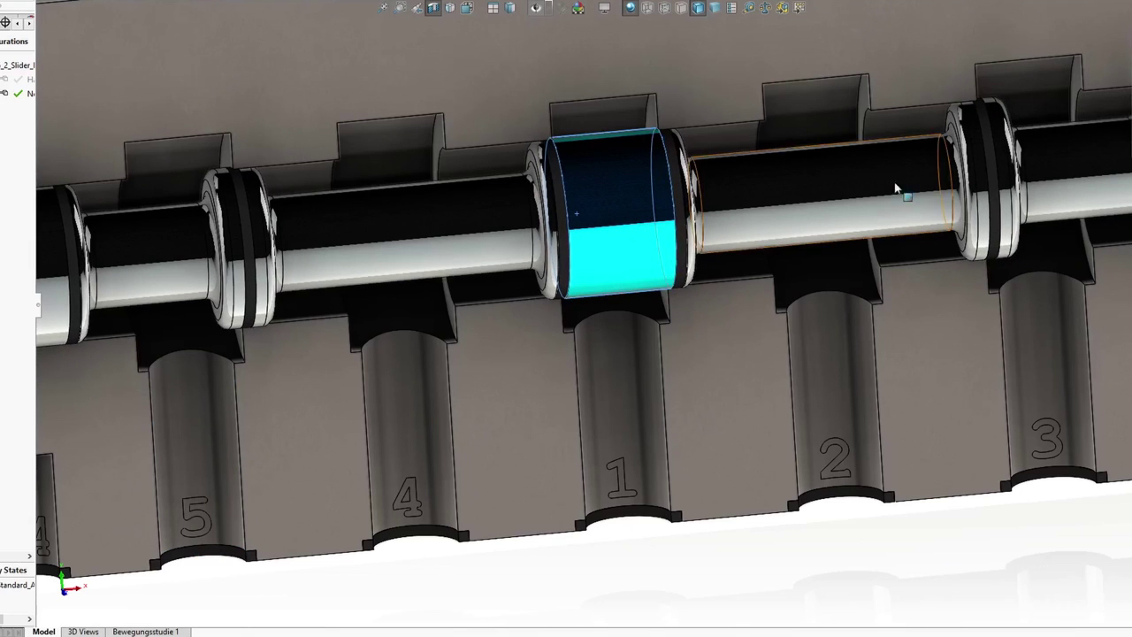
left_click(188, 455)
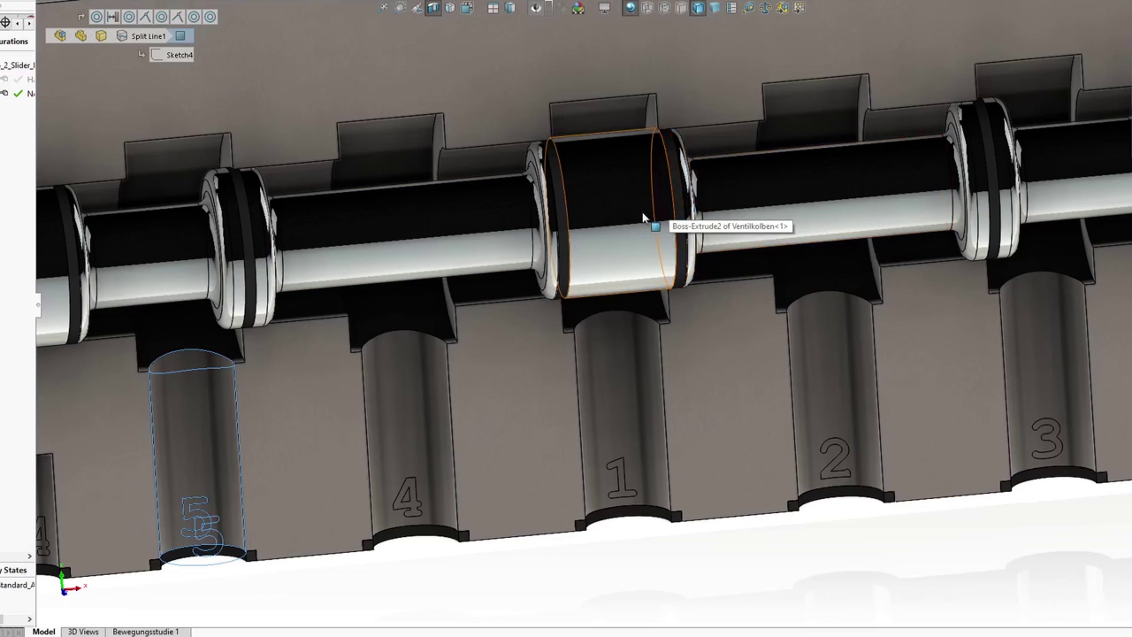
left_click_drag(643, 221, 774, 187)
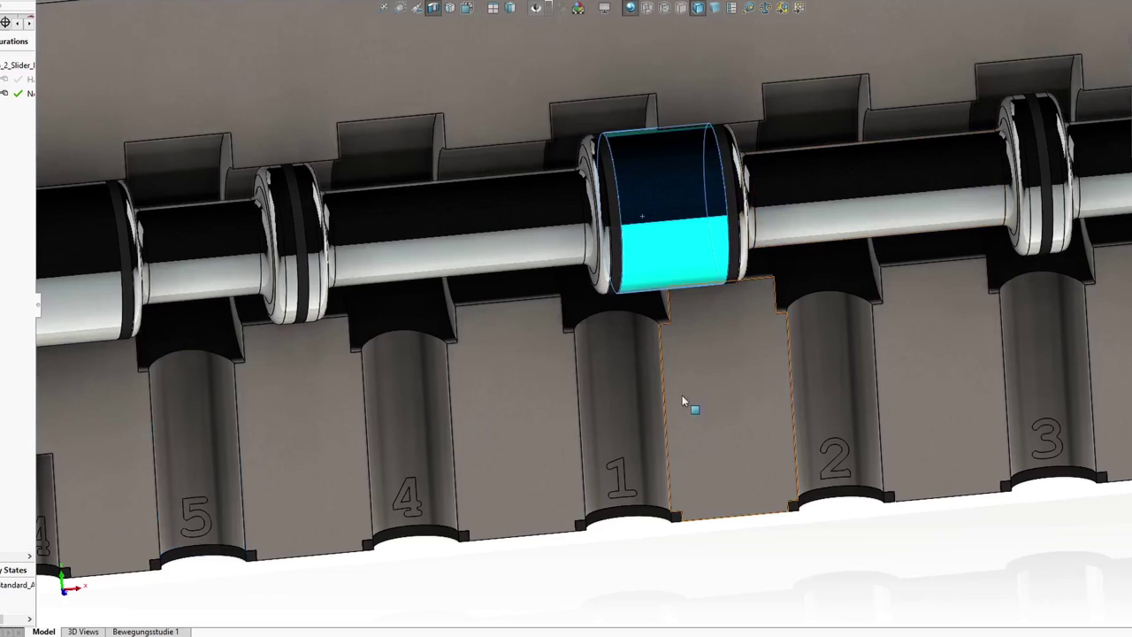
Examine ports 1, 4, 5, 2 and 3 in turn with the spool shifted towards port 12.
left_click(619, 414)
left_click(434, 392)
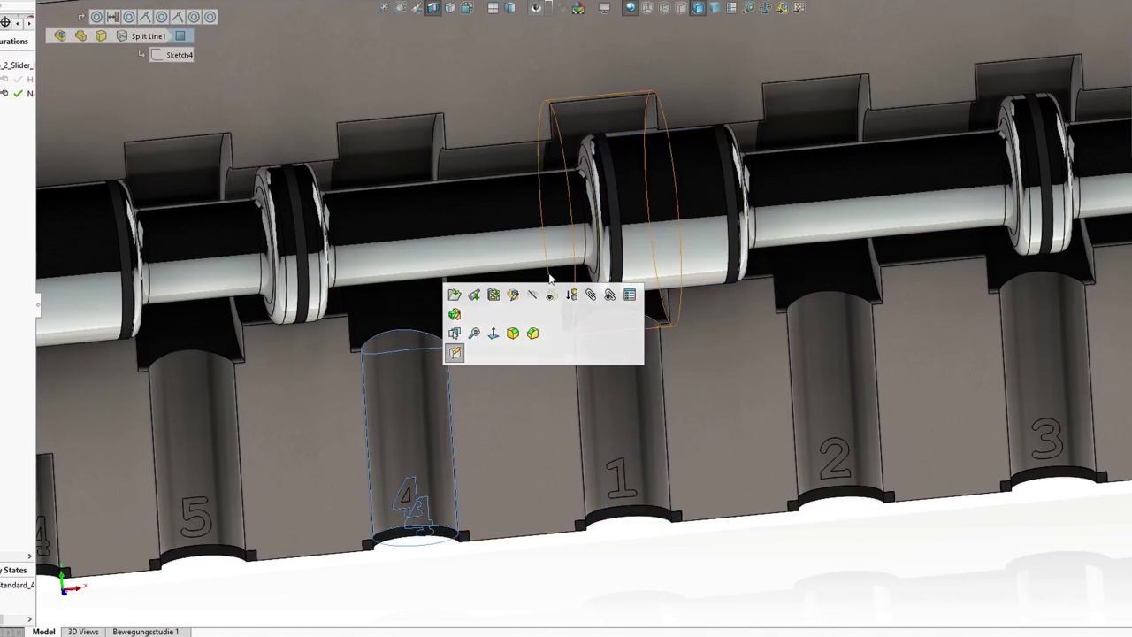
left_click(204, 433)
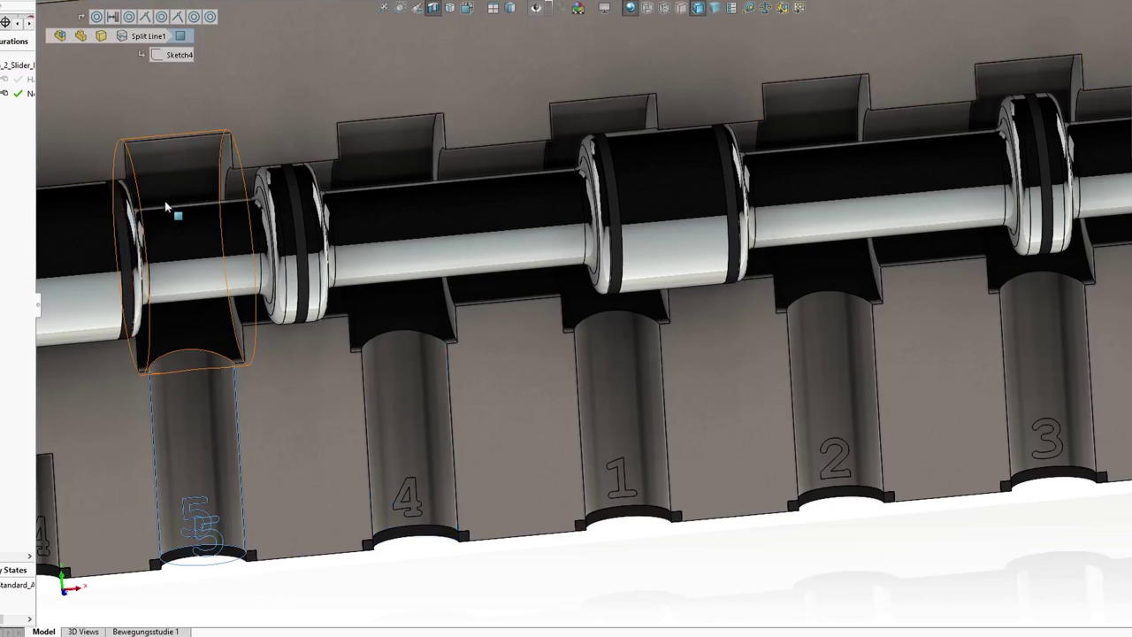
left_click(838, 375)
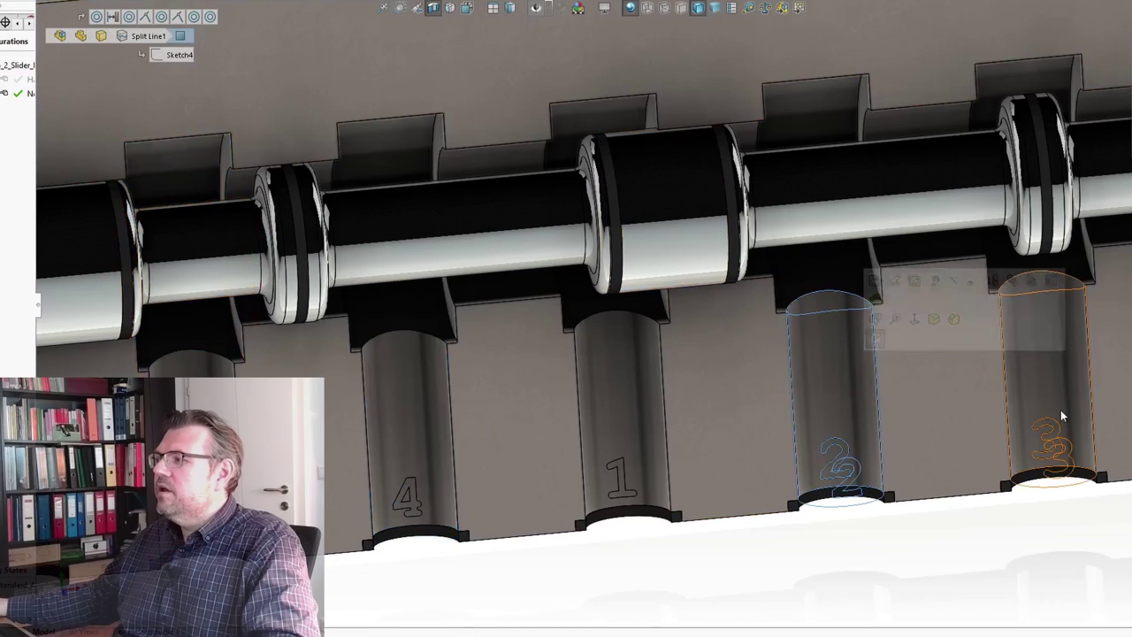
left_click(1061, 415)
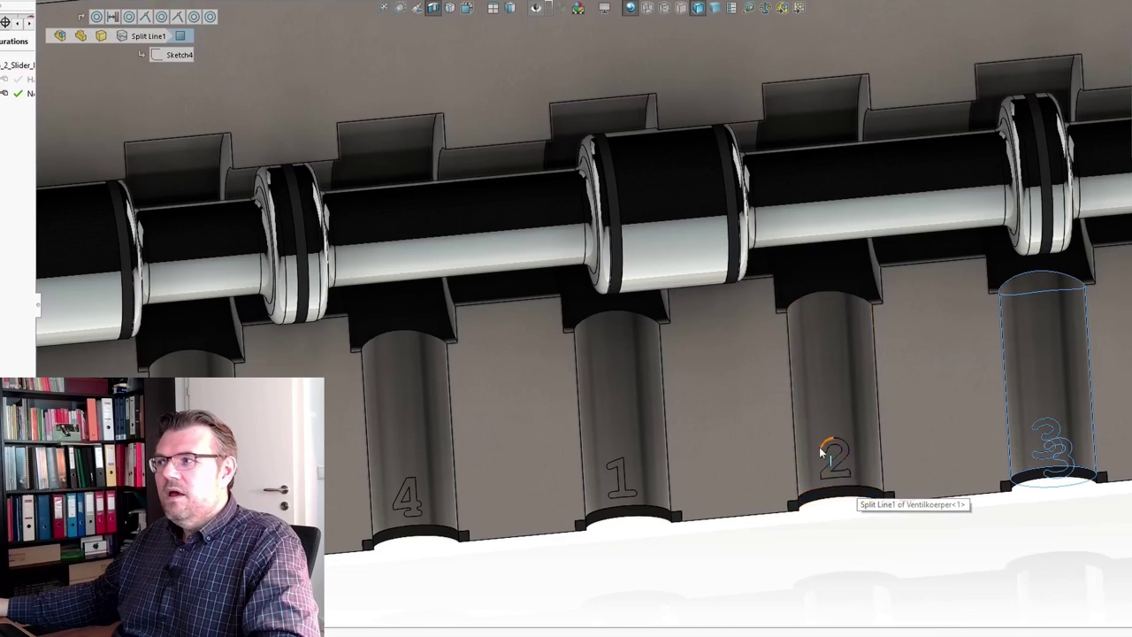
Inspect the pilot ports 14 and 12, and slide the spool back to its end position on the port 14 side.
scroll(799, 450, "up", 6)
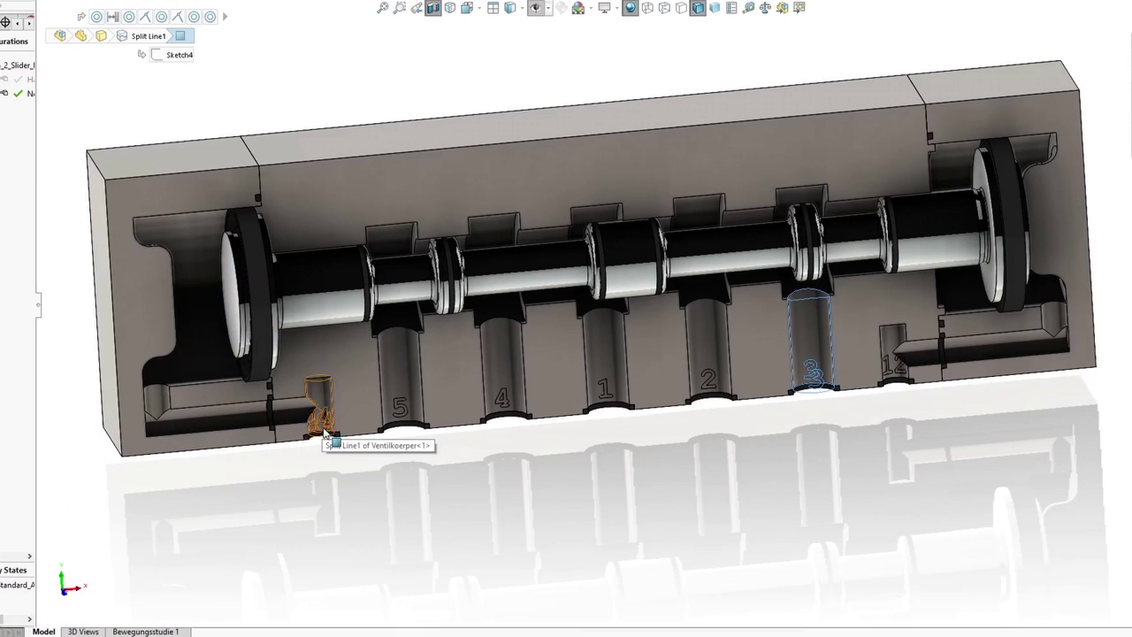
scroll(897, 372, "down", 2)
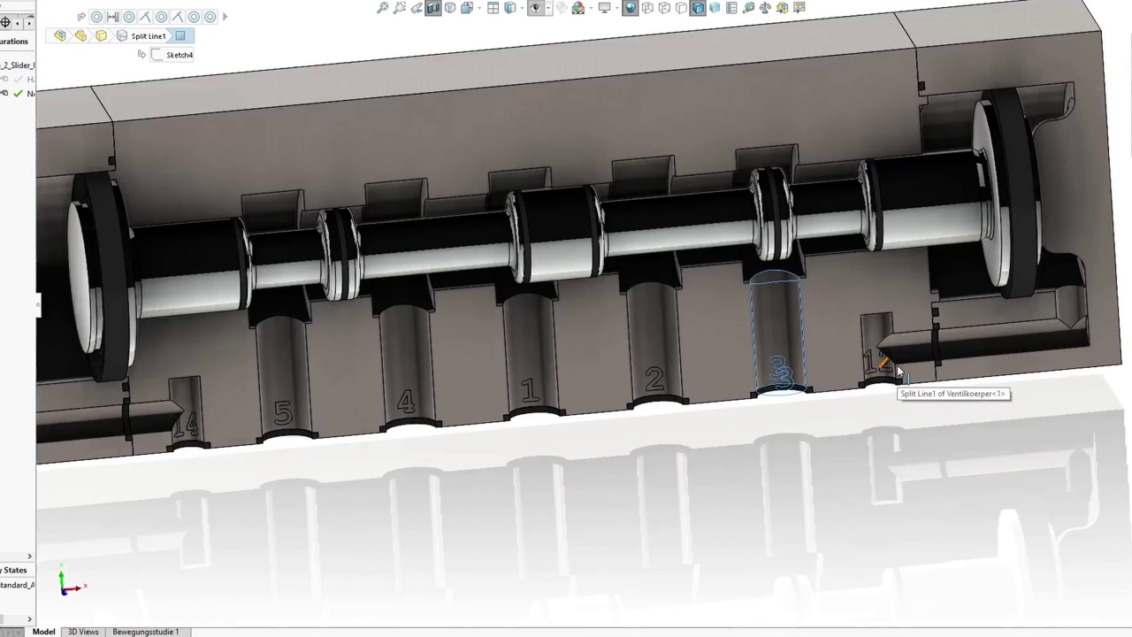
scroll(239, 411, "up", 2)
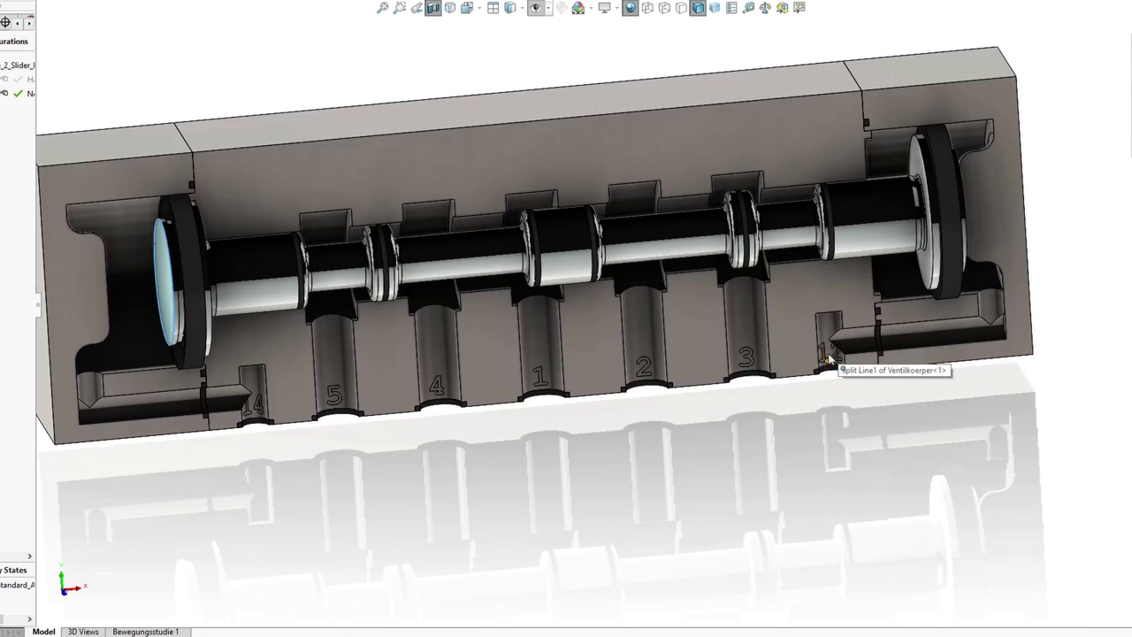
left_click_drag(945, 220, 889, 221)
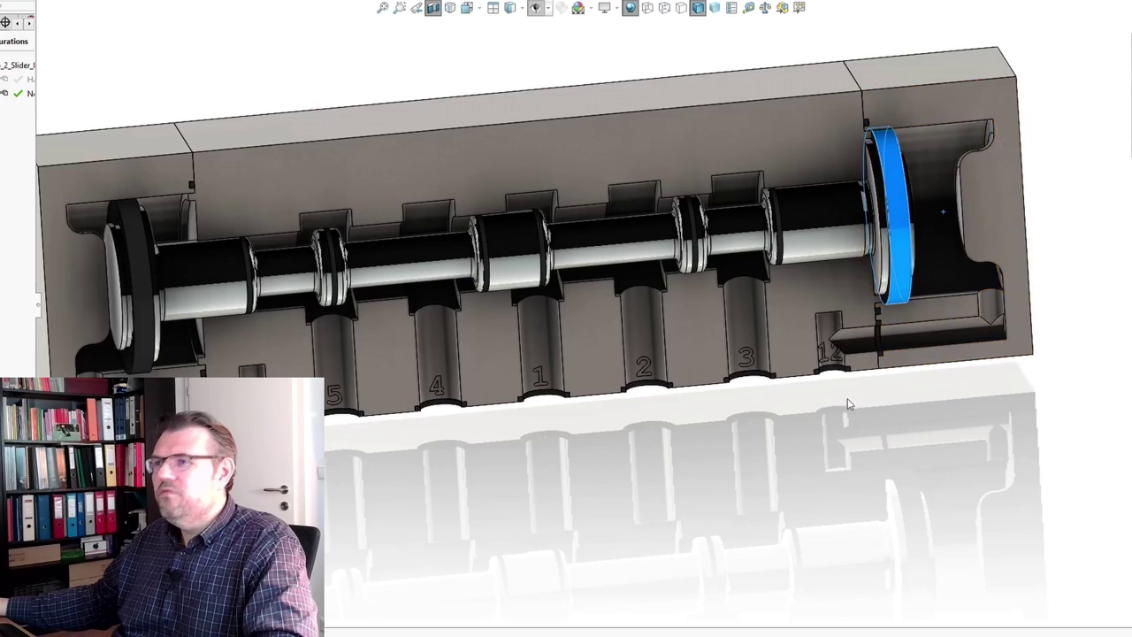
mouse_move(666, 449)
middle_mouse_down()
mouse_move(703, 447)
mouse_move(683, 447)
middle_mouse_up()
scroll(646, 424, "up", 2)
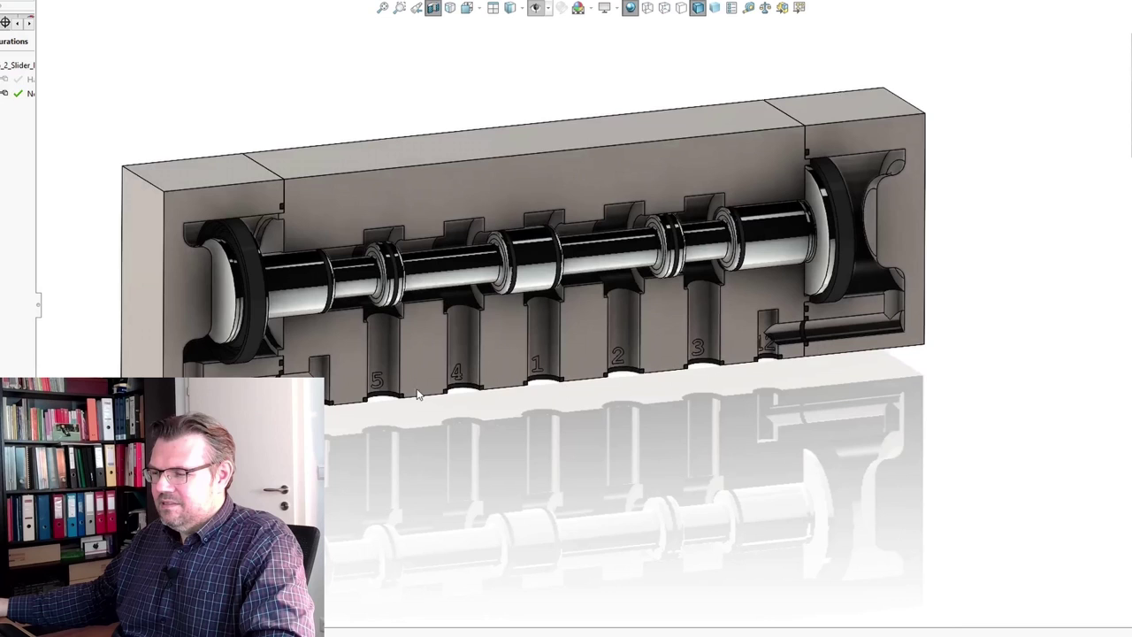
middle_click_drag(434, 445, 572, 433, "ctrl")
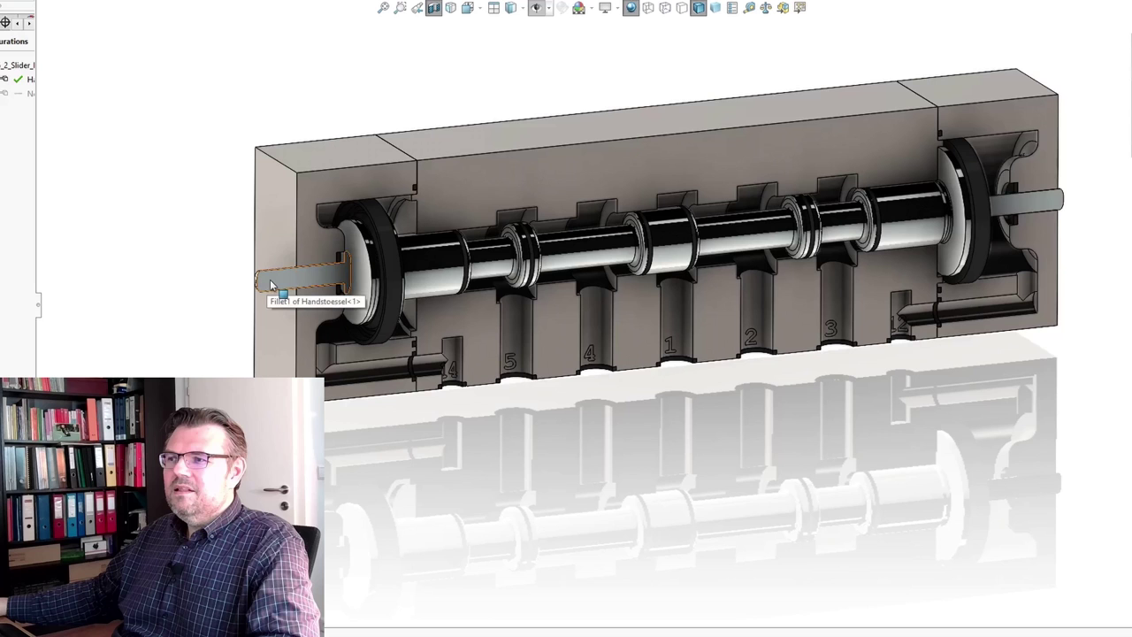
Slide the spool back and forth twice with the hand plungers, finishing at the port 14 end.
left_click_drag(272, 285, 309, 288)
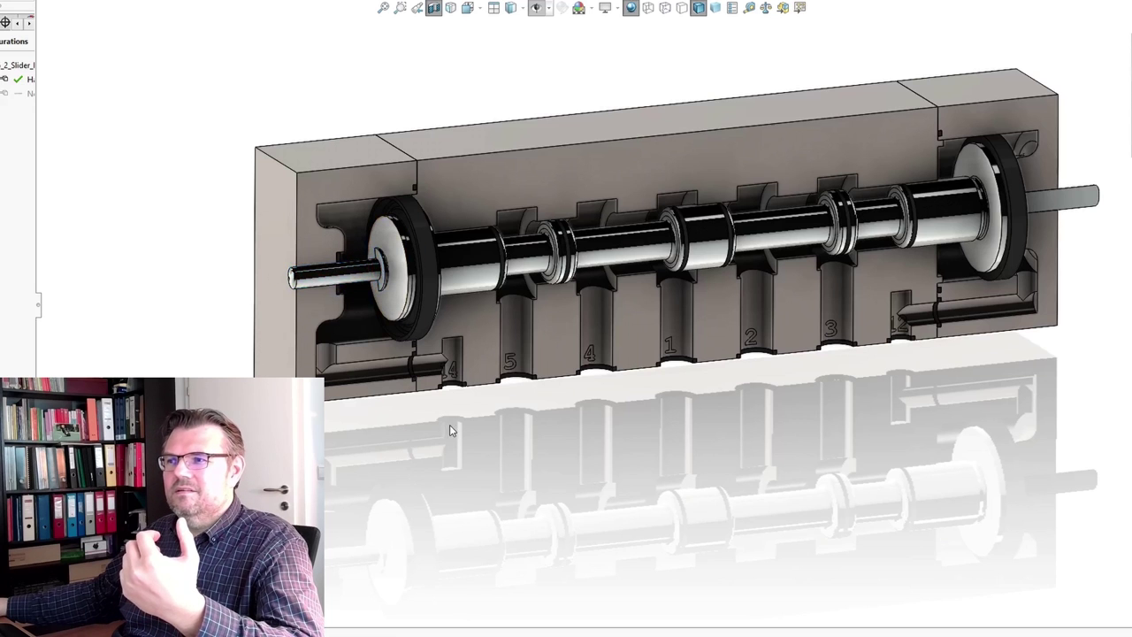
left_click_drag(1089, 207, 991, 222)
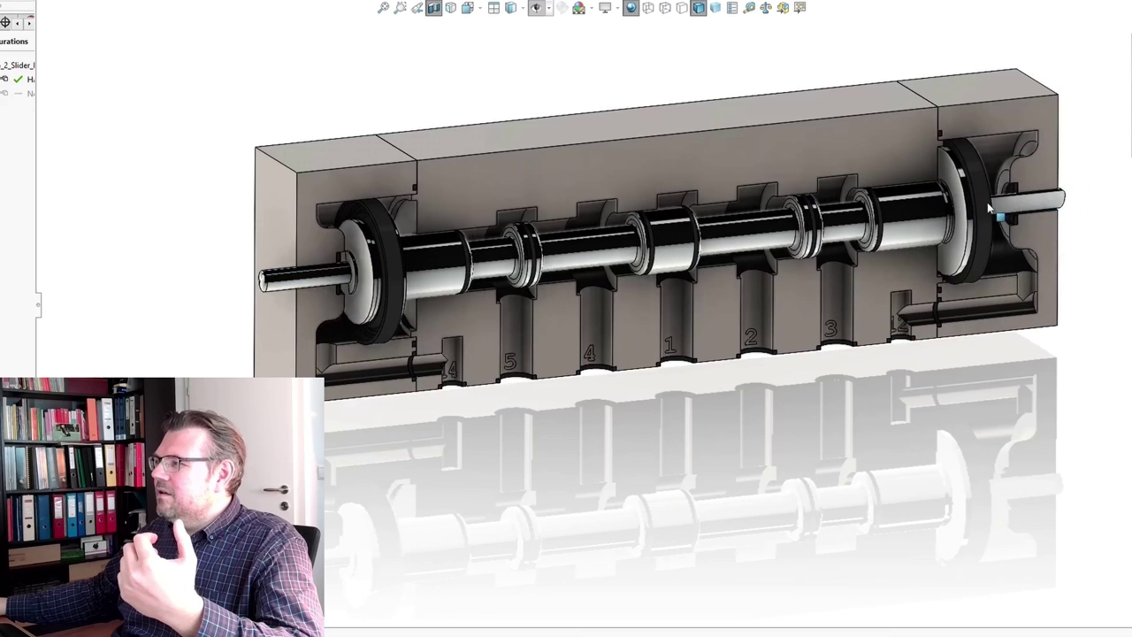
left_click_drag(285, 280, 940, 203)
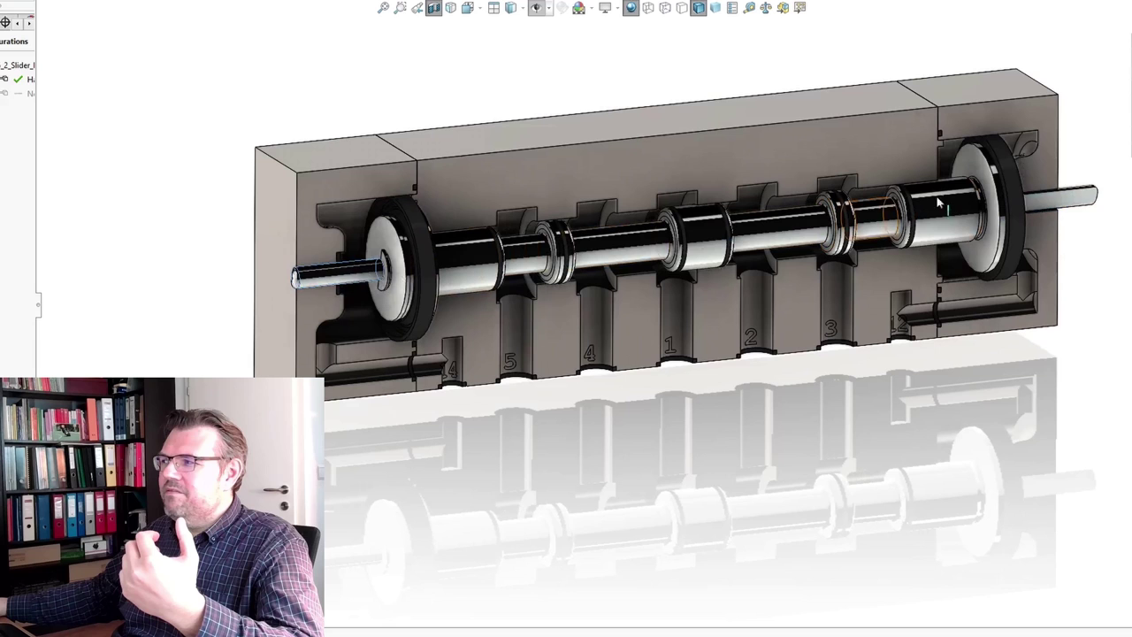
left_click_drag(1083, 205, 801, 226)
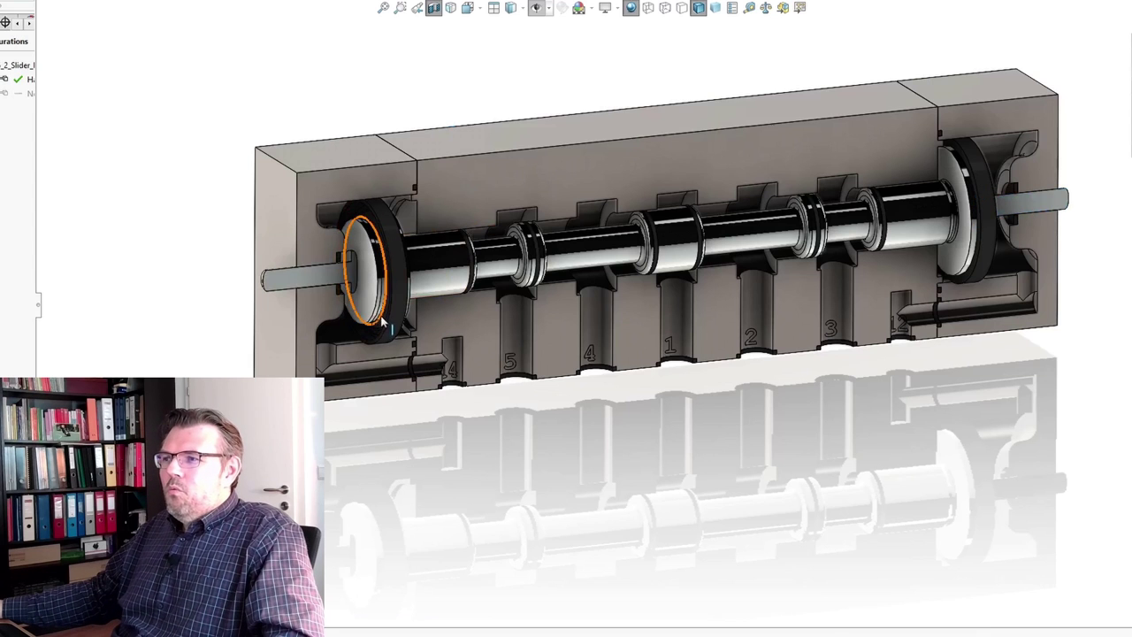
Pull the hand plunger on the port 14 side outward until its head seats in the end cover, away from the spool.
scroll(386, 309, "down", 3)
scroll(387, 310, "down", 2)
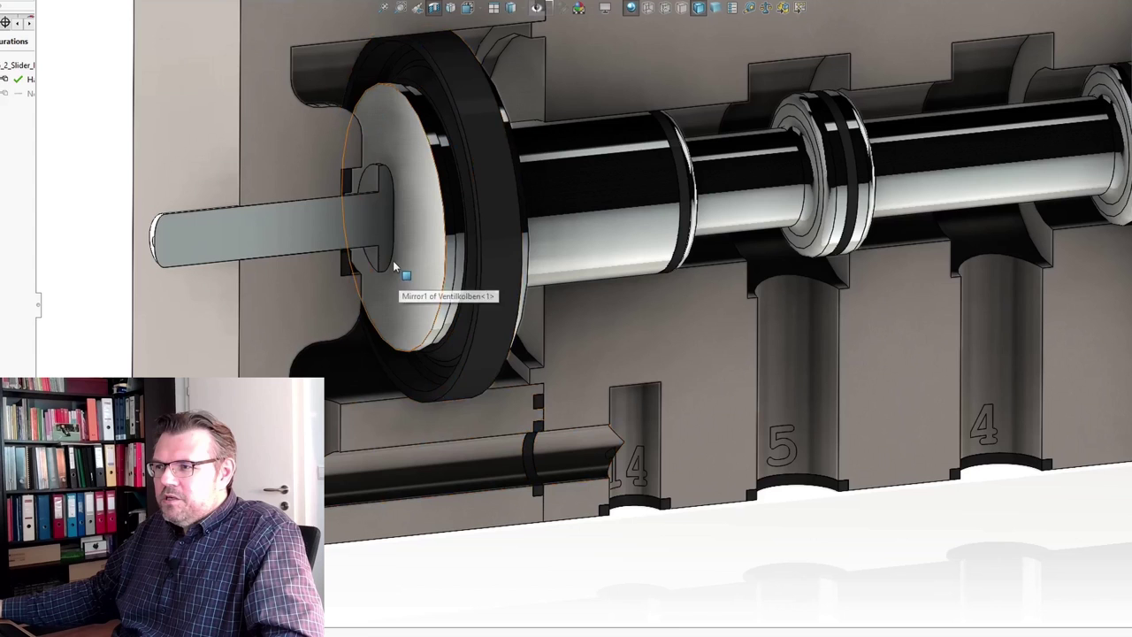
left_click_drag(392, 253, 354, 236)
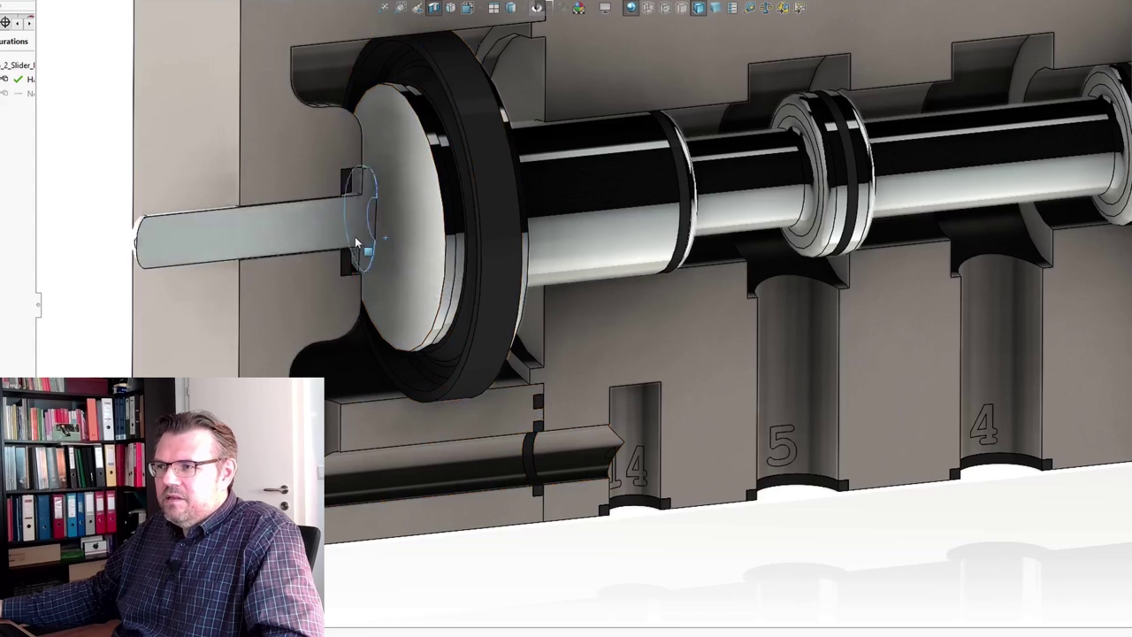
left_click(281, 259)
scroll(599, 291, "up", 2)
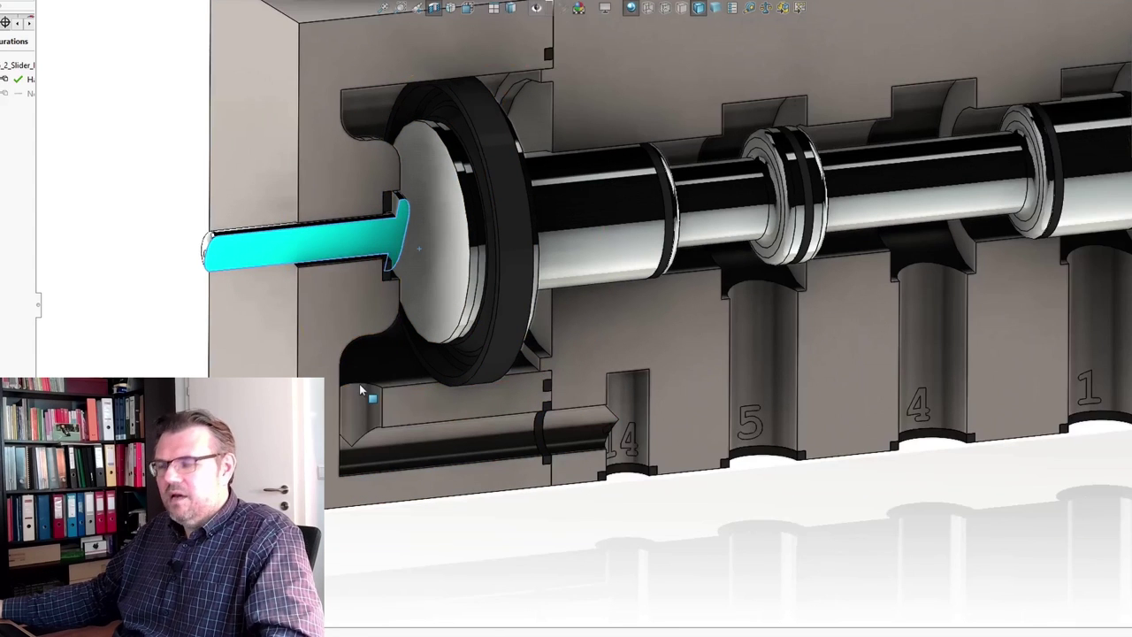
key("Escape")
key("f")
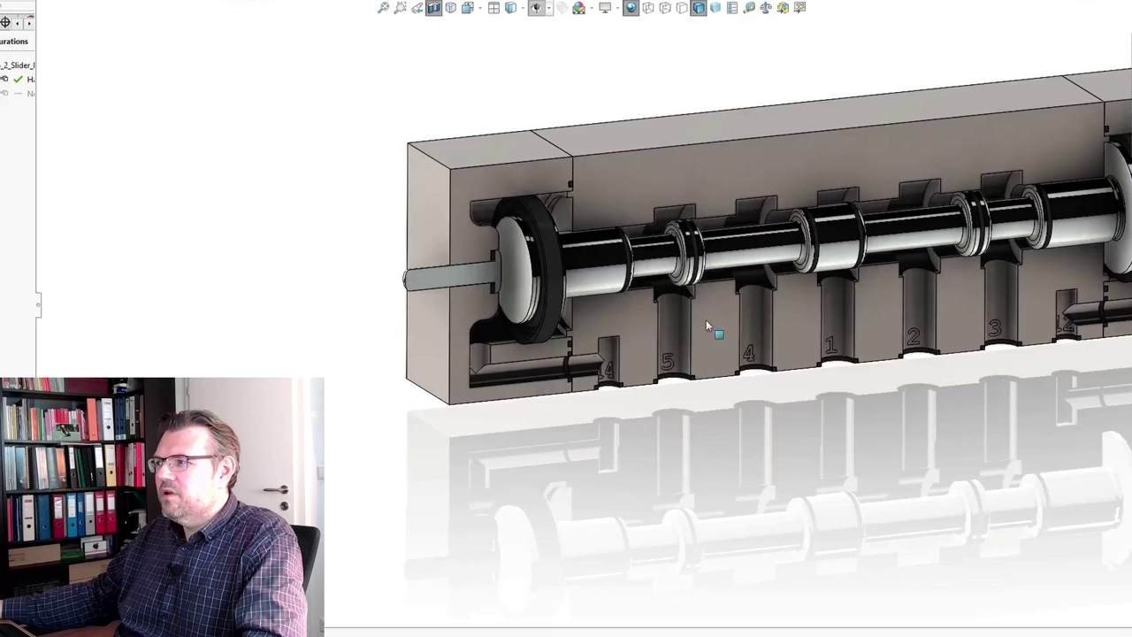
Pull the hand plunger on the port 12 side outward so its head sits in the recess of the end cover.
scroll(960, 255, "down", 2)
scroll(955, 253, "up", 4)
scroll(885, 268, "down", 6)
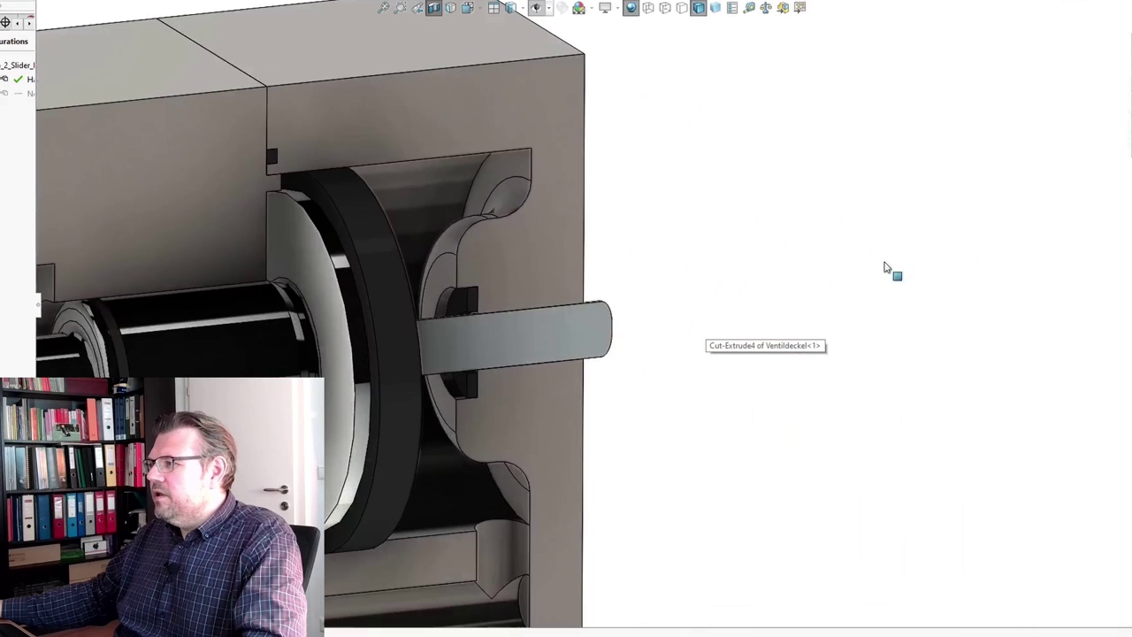
left_click(586, 328)
left_click(576, 339)
left_click(531, 331)
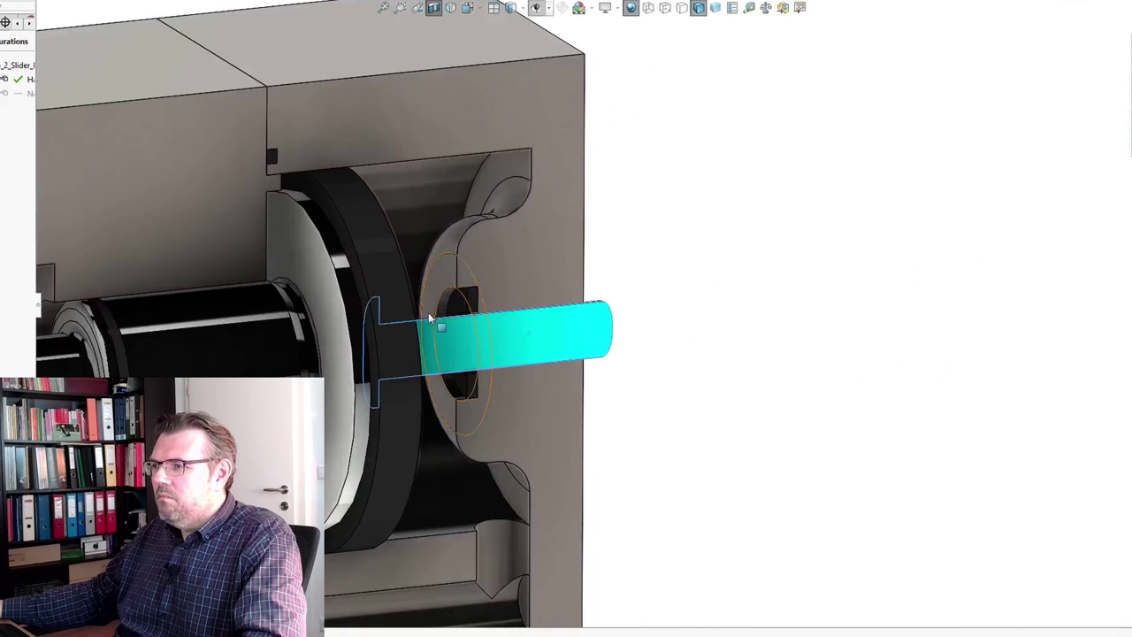
left_click_drag(444, 317, 631, 385)
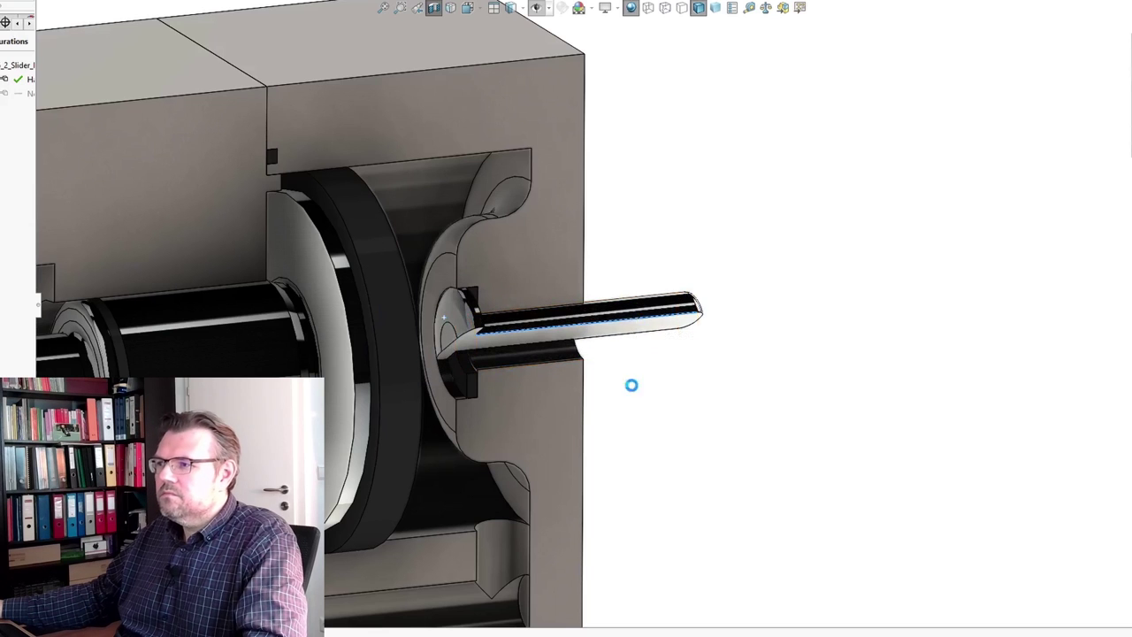
Examine the whole sectioned valve with both hand plungers pulled out and the spool at the port 14 end.
scroll(638, 430, "down", 3)
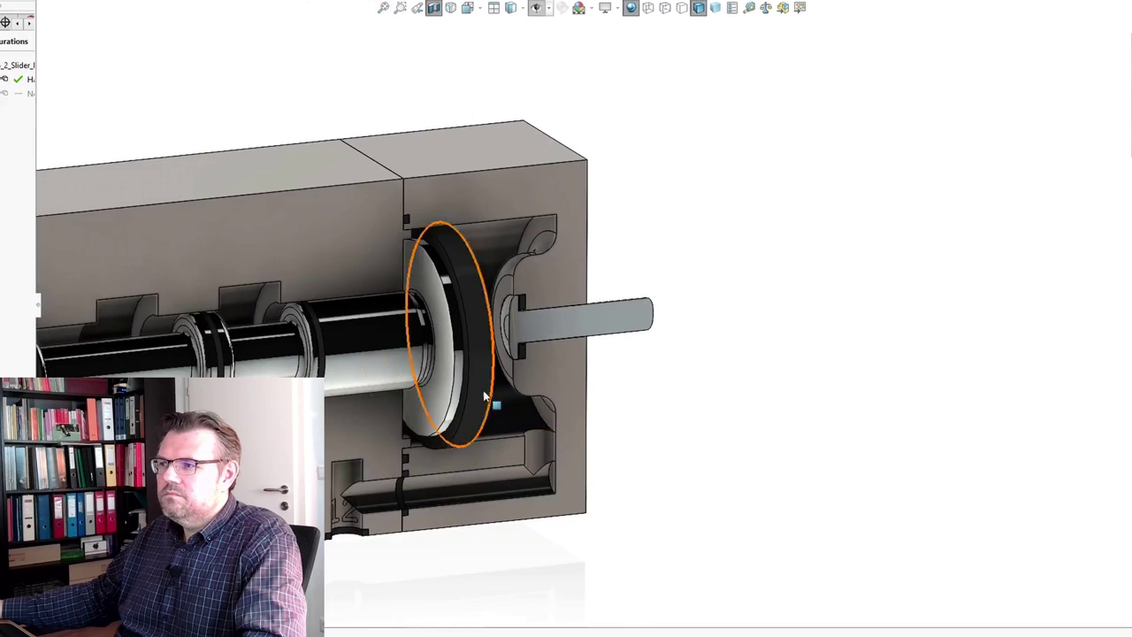
scroll(395, 380, "down", 2)
scroll(334, 385, "down", 5)
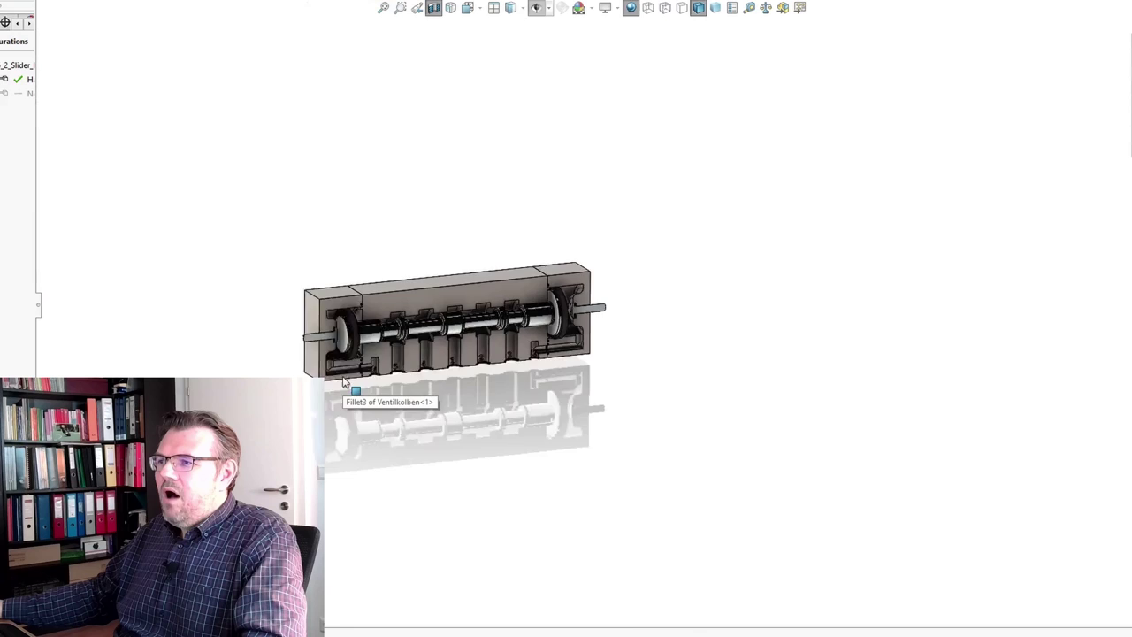
scroll(321, 346, "up", 3)
scroll(425, 341, "up", 2)
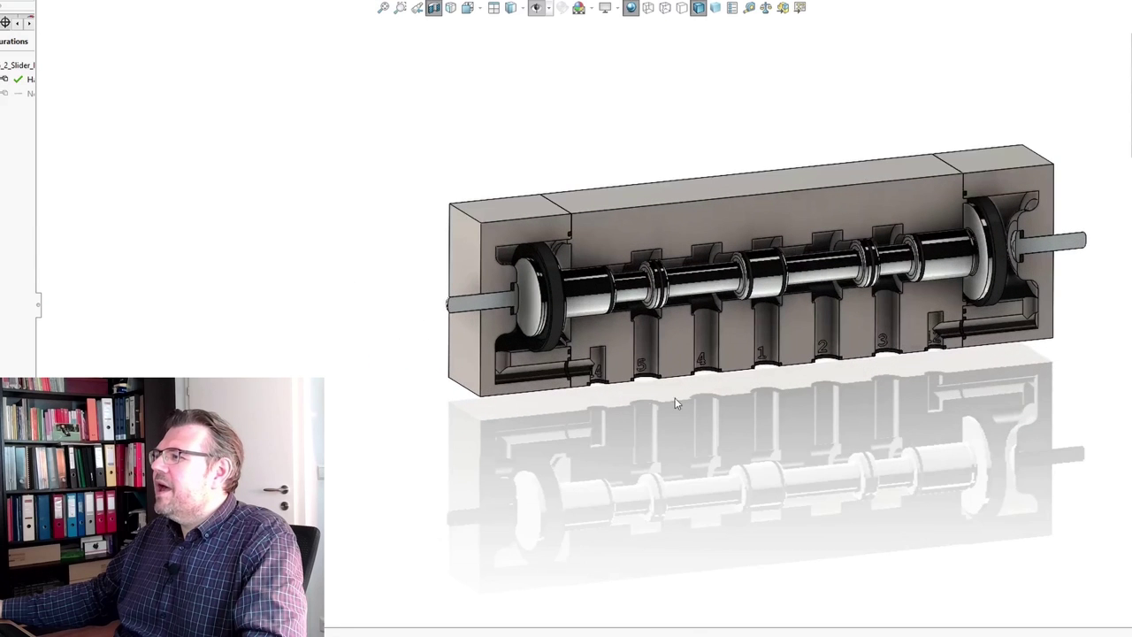
scroll(801, 455, "down", 1)
scroll(802, 451, "up", 2)
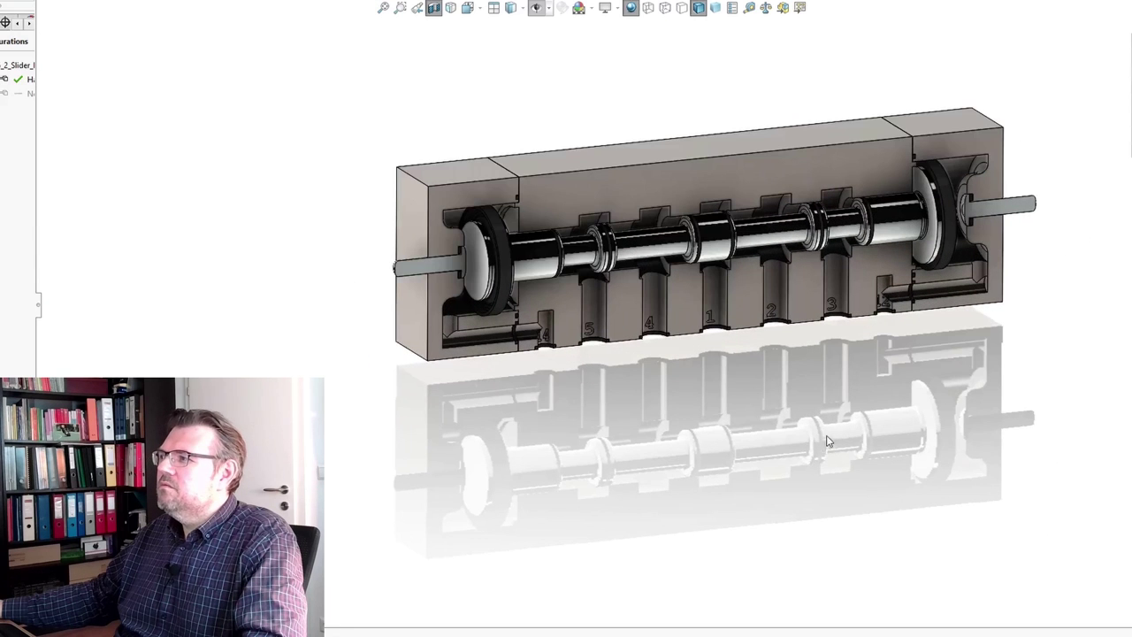
scroll(796, 405, "up", 2)
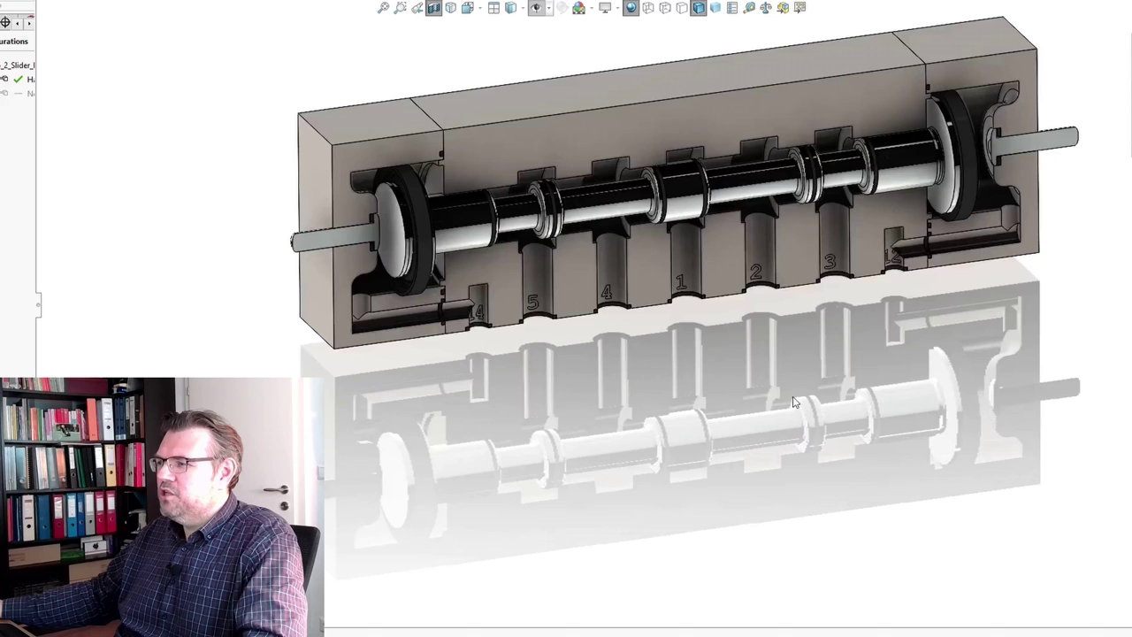
Activate the assembly configuration without hand plungers and slide the spool to its end position on the port 14 side.
middle_click_drag(758, 395, 743, 511)
scroll(754, 413, "down", 2)
scroll(753, 412, "up", 2)
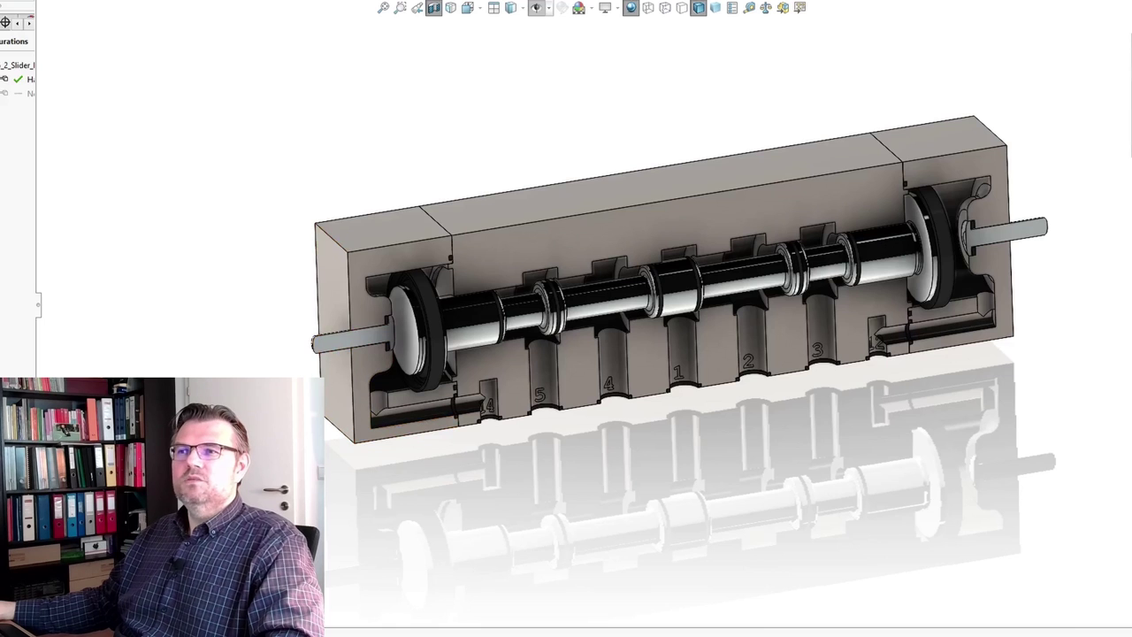
double_click(20, 95)
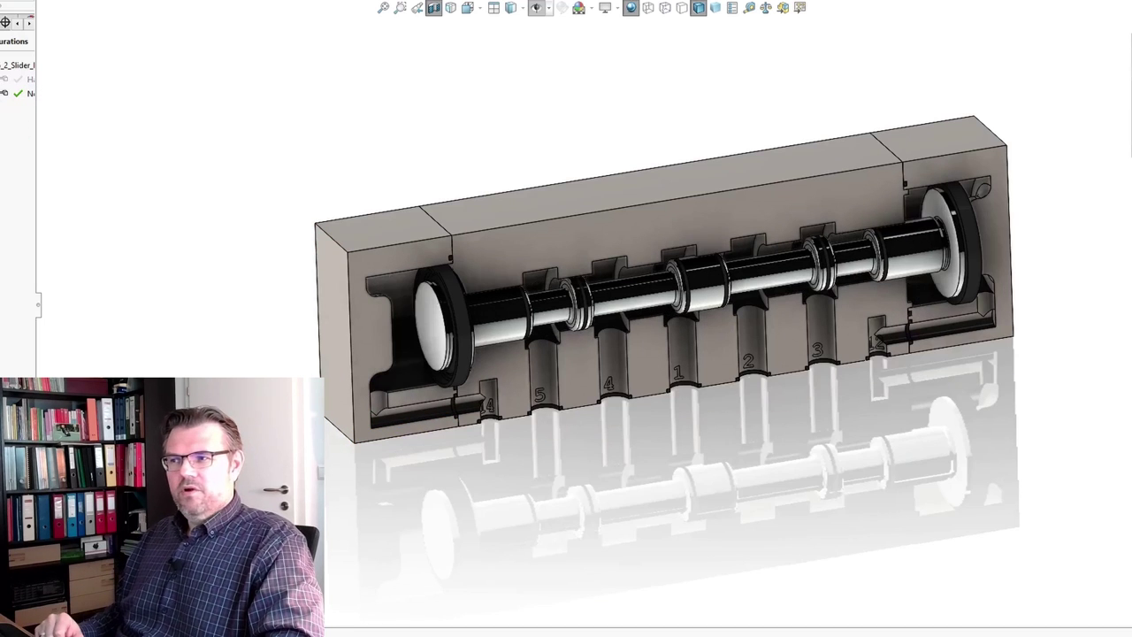
left_click_drag(498, 324, 389, 324)
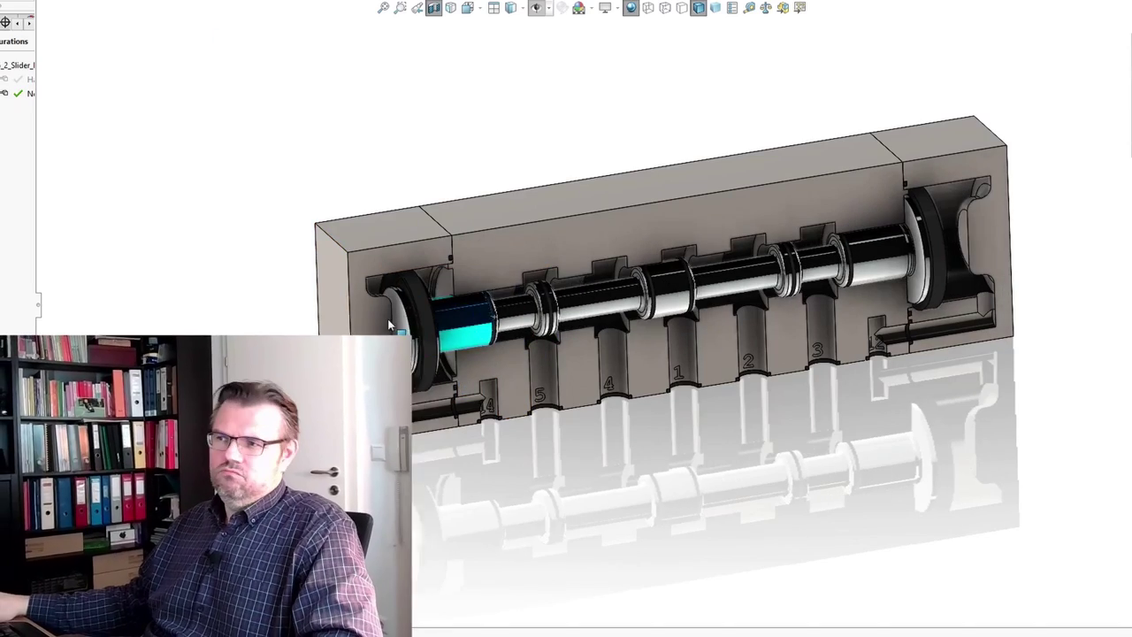